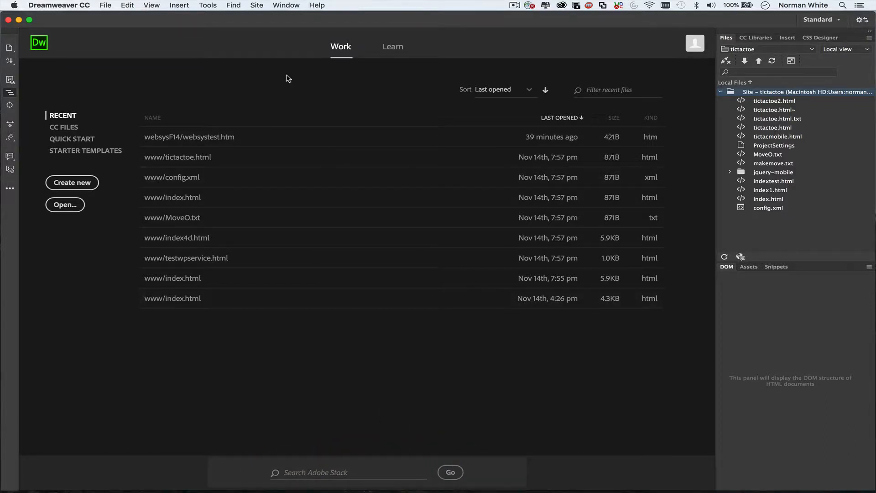
Start a new site and replace the default site name with websys3.
{"action": "left_click", "coordinate": [257, 5]}
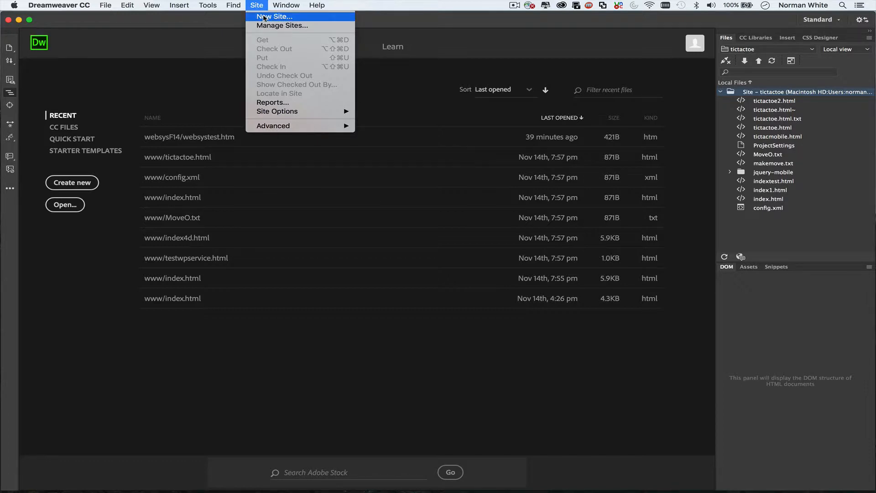
{"action": "left_click", "coordinate": [263, 17]}
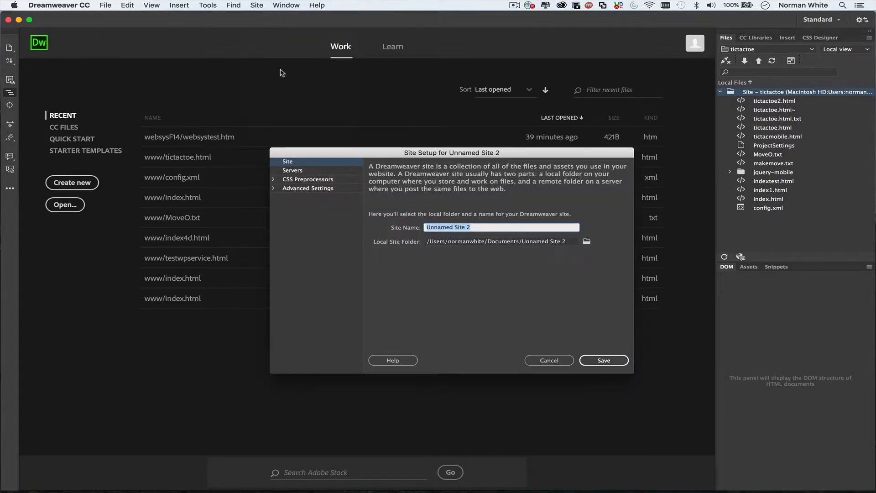
{"action": "left_click", "coordinate": [476, 227]}
{"action": "key", "text": "BackSpace"}
{"action": "key", "text": "BackSpace"}
{"action": "key", "text": "BackSpace"}
{"action": "key", "text": "BackSpace"}
{"action": "key", "text": "BackSpace"}
{"action": "key", "text": "BackSpace"}
{"action": "key", "text": "BackSpace"}
{"action": "key", "text": "BackSpace"}
{"action": "key", "text": "BackSpace"}
{"action": "key", "text": "BackSpace"}
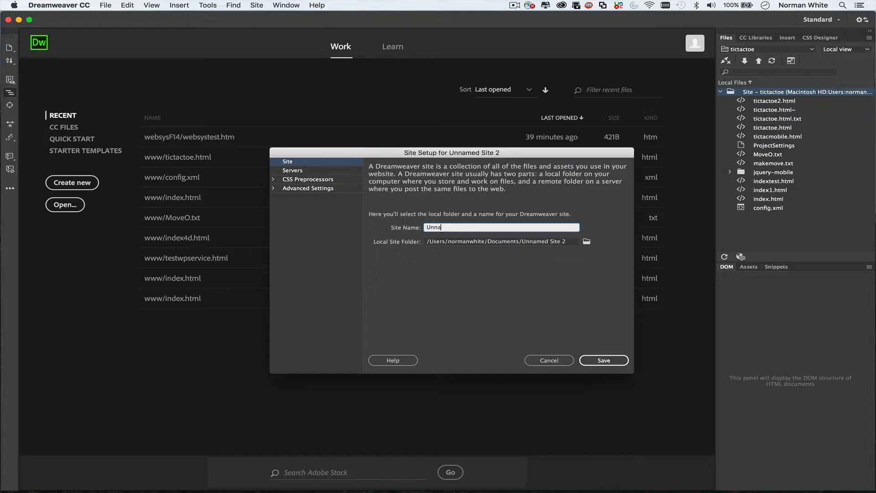
{"action": "key", "text": "BackSpace"}
{"action": "key", "text": "BackSpace"}
{"action": "key", "text": "BackSpace"}
{"action": "key", "text": "BackSpace"}
{"action": "type", "text": "websys3"}
Set the local site folder to websys3f17 inside Documents.
{"action": "left_click", "coordinate": [571, 244]}
{"action": "key", "text": "BackSpace"}
{"action": "key", "text": "BackSpace"}
{"action": "key", "text": "BackSpace"}
{"action": "key", "text": "BackSpace"}
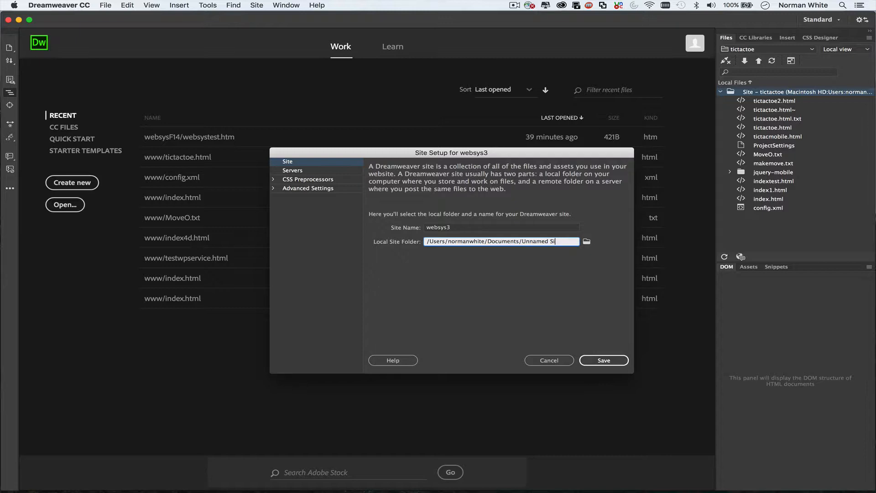
{"action": "key", "text": "BackSpace"}
{"action": "key", "text": "BackSpace"}
{"action": "key", "text": "BackSpace"}
{"action": "key", "text": "BackSpace"}
{"action": "key", "text": "BackSpace"}
{"action": "key", "text": "BackSpace"}
{"action": "key", "text": "BackSpace"}
{"action": "key", "text": "BackSpace"}
{"action": "key", "text": "BackSpace"}
{"action": "key", "text": "BackSpace"}
{"action": "type", "text": "websys3f17"}
Complete the site name as websys3f17 and save the new site.
{"action": "left_click", "coordinate": [466, 228]}
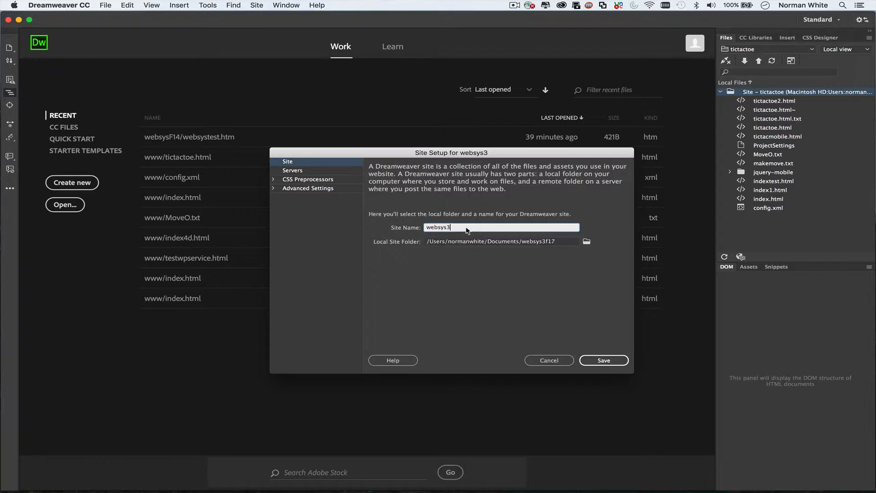
{"action": "type", "text": "f17"}
{"action": "left_click", "coordinate": [604, 360]}
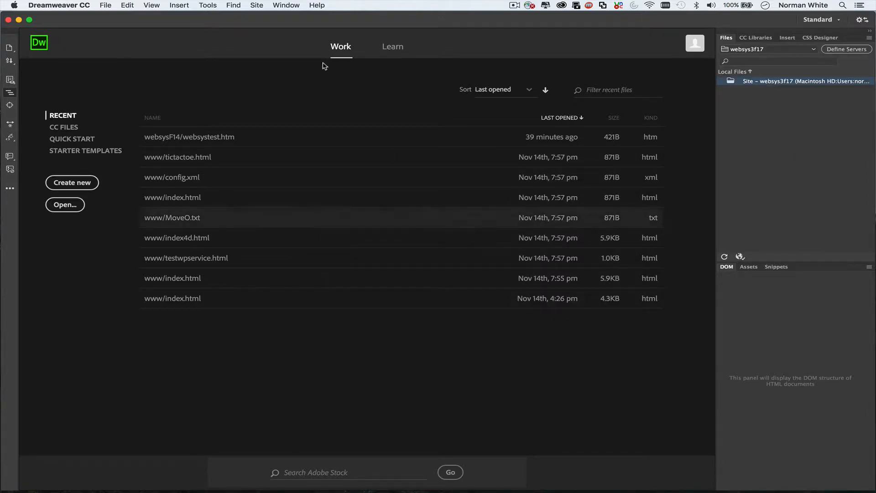
Reopen websys3f17 from Manage Sites and add a new server under Servers.
{"action": "left_click", "coordinate": [256, 6]}
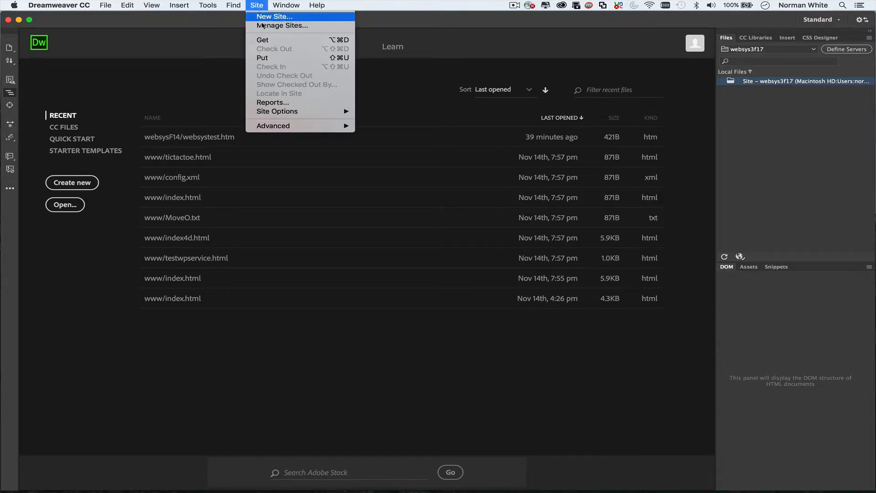
{"action": "left_click", "coordinate": [262, 25]}
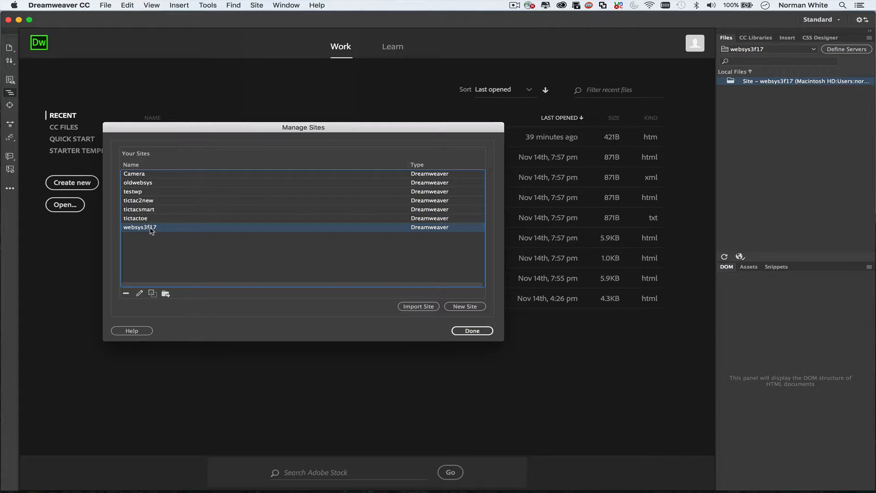
{"action": "left_click", "coordinate": [140, 295]}
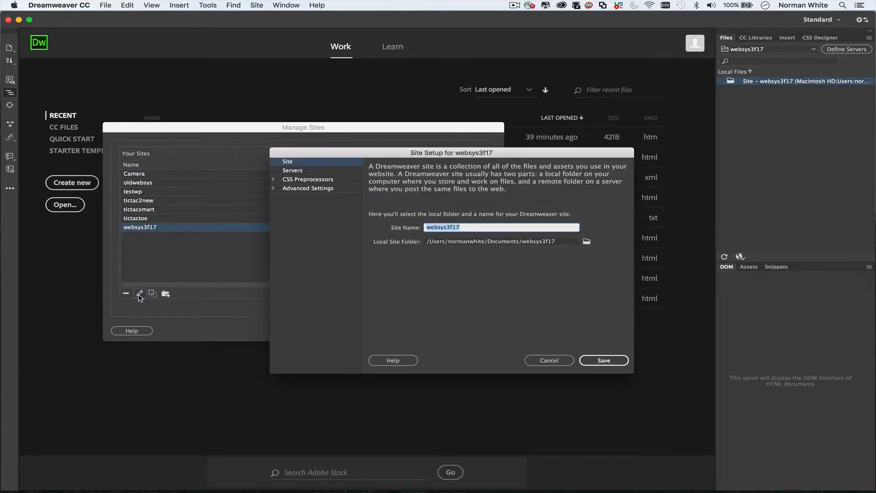
{"action": "left_click", "coordinate": [293, 172]}
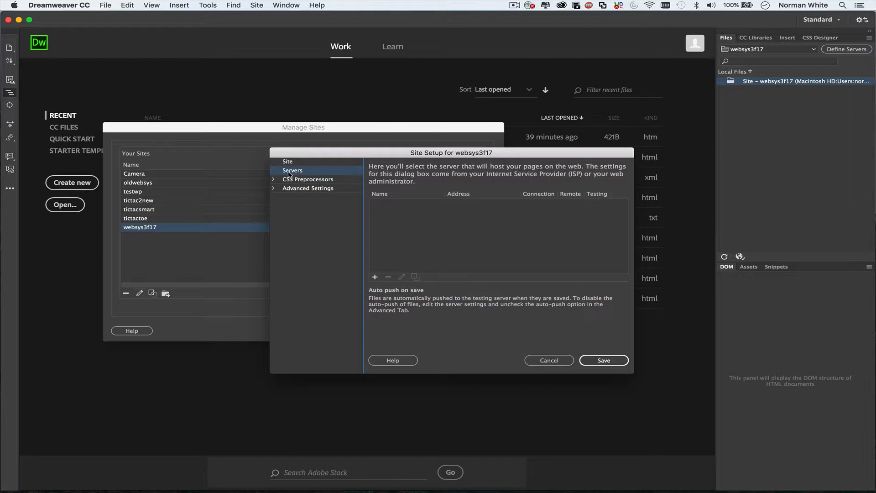
{"action": "left_click", "coordinate": [375, 277]}
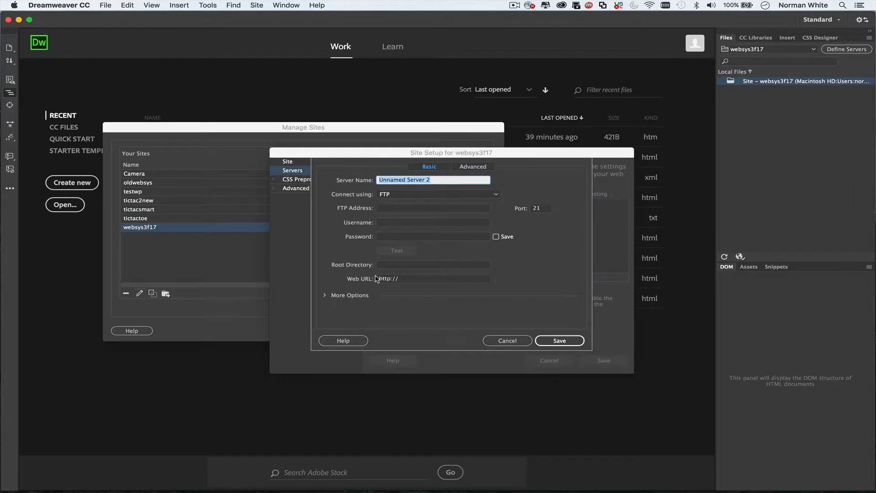
Name the server websys3 and set it to connect using SFTP.
{"action": "left_click", "coordinate": [447, 180]}
{"action": "key", "text": "BackSpace"}
{"action": "key", "text": "BackSpace"}
{"action": "key", "text": "BackSpace"}
{"action": "key", "text": "BackSpace"}
{"action": "key", "text": "BackSpace"}
{"action": "key", "text": "BackSpace"}
{"action": "key", "text": "BackSpace"}
{"action": "key", "text": "BackSpace"}
{"action": "key", "text": "BackSpace"}
{"action": "key", "text": "BackSpace"}
{"action": "key", "text": "BackSpace"}
{"action": "key", "text": "BackSpace"}
{"action": "key", "text": "BackSpace"}
{"action": "key", "text": "BackSpace"}
{"action": "key", "text": "BackSpace"}
{"action": "key", "text": "BackSpace"}
{"action": "type", "text": "websys3"}
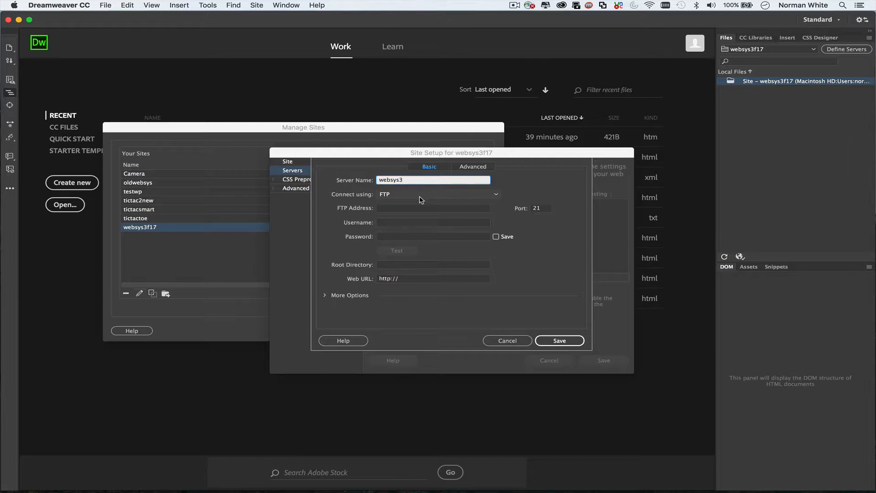
{"action": "left_click", "coordinate": [496, 199]}
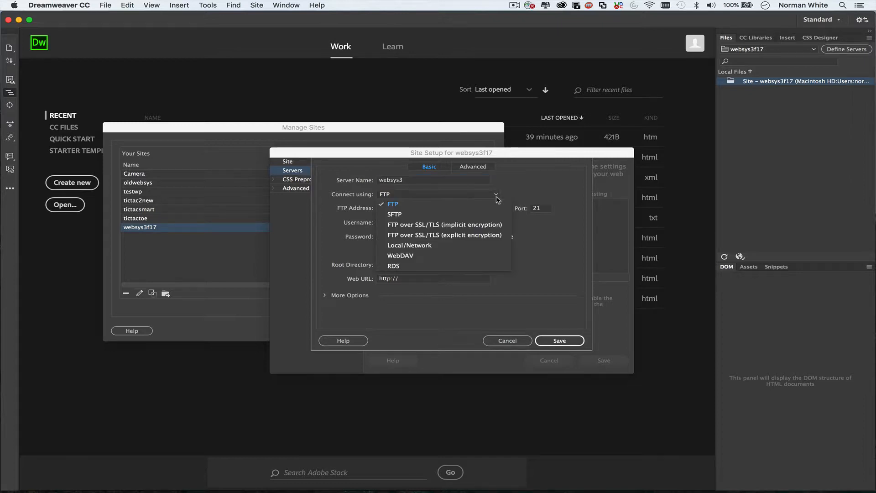
{"action": "left_click", "coordinate": [411, 217]}
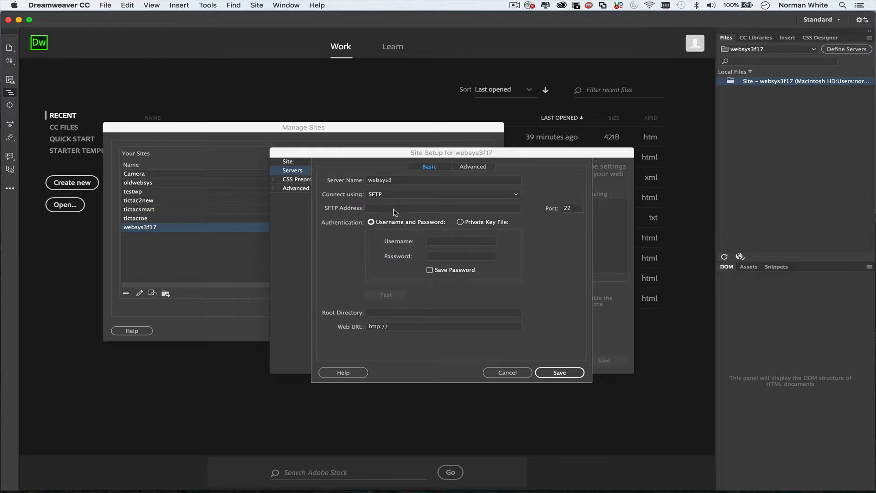
Enter address websys3.stern.nyu.edu, the account username and password, and pass the connection test.
{"action": "left_click", "coordinate": [396, 210]}
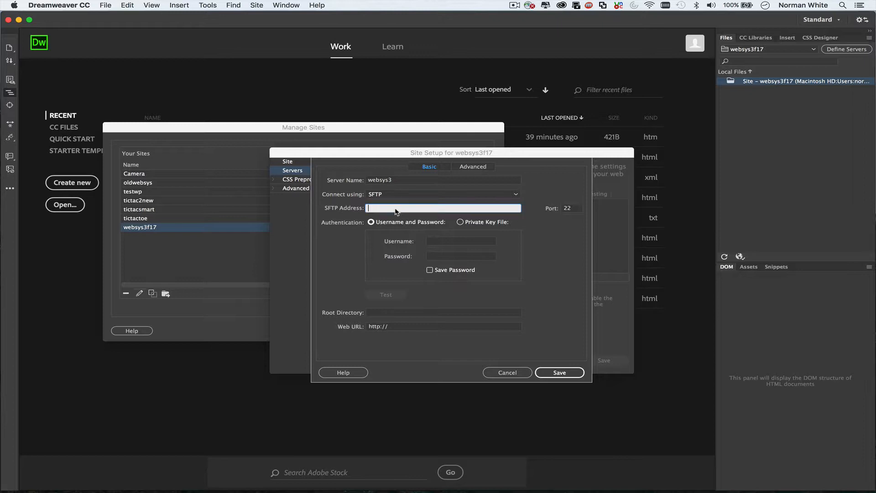
{"action": "type", "text": "websys3.stern.nyu.edu"}
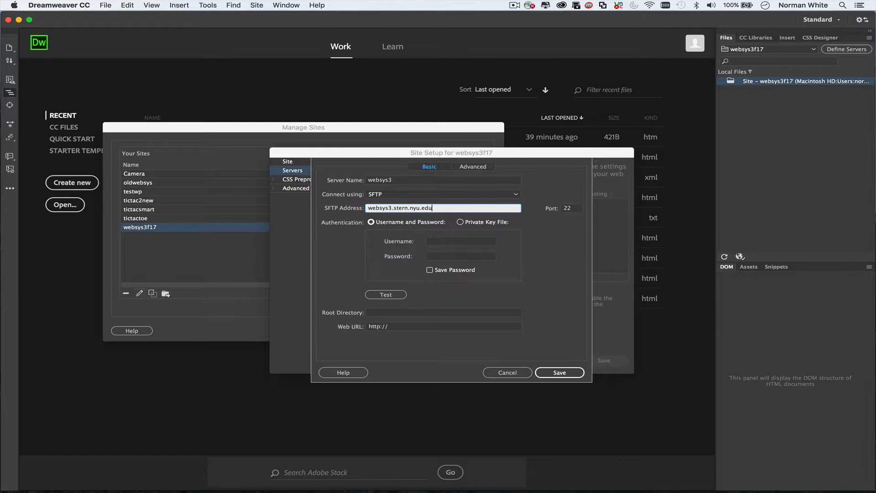
{"action": "left_click", "coordinate": [440, 243]}
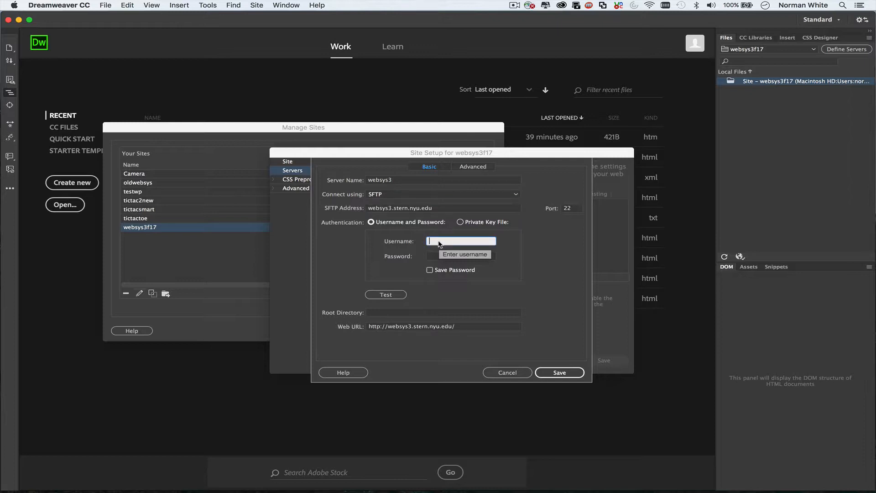
{"action": "left_click", "coordinate": [439, 255]}
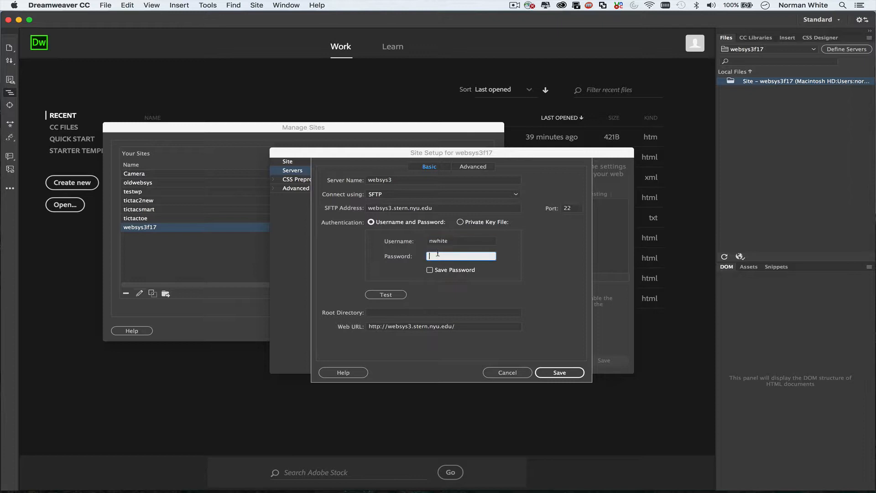
{"action": "type", "text": "•••••••••"}
{"action": "left_click", "coordinate": [393, 295]}
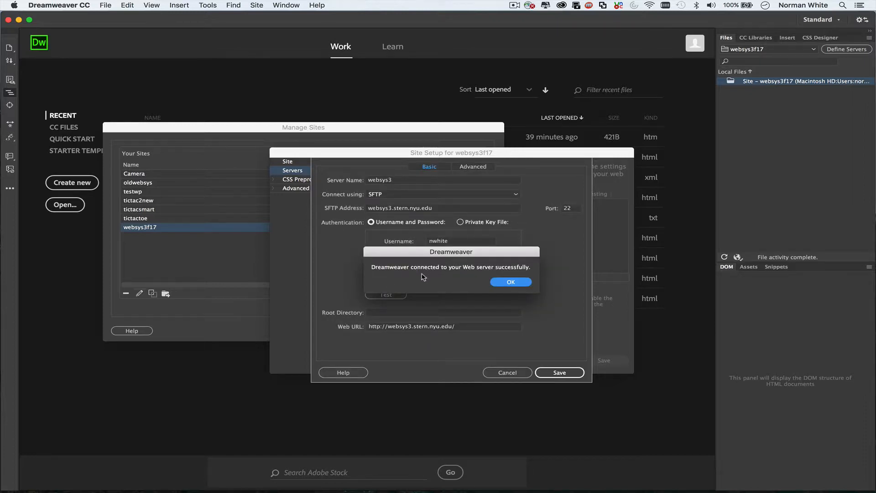
{"action": "left_click", "coordinate": [516, 285]}
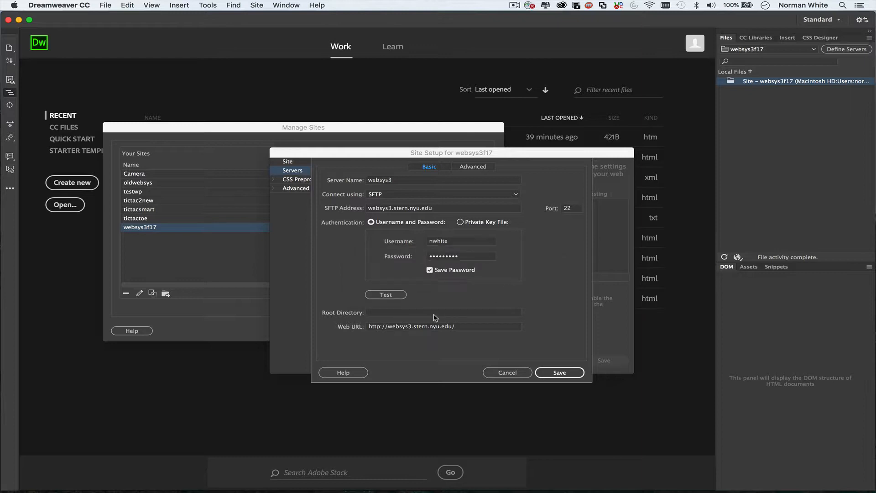
Set root directory public_html/websys, change the Web URL to the user's ~ path, and save.
{"action": "left_click", "coordinate": [412, 315]}
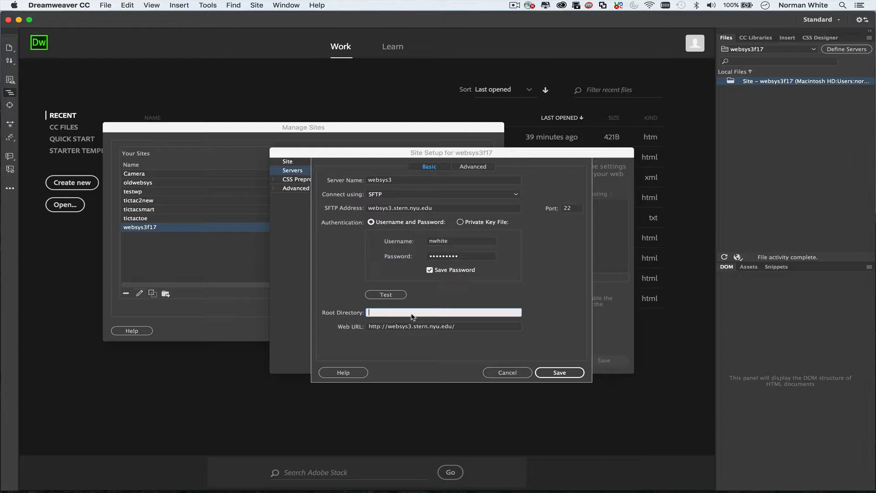
{"action": "type", "text": "public_html/websys"}
{"action": "left_click", "coordinate": [466, 326]}
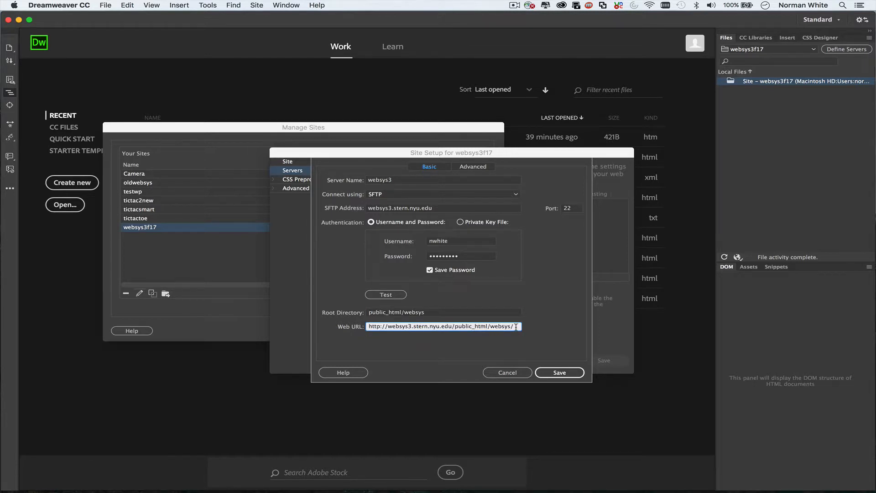
{"action": "left_click", "coordinate": [487, 327]}
{"action": "key", "text": "BackSpace"}
{"action": "key", "text": "BackSpace"}
{"action": "key", "text": "BackSpace"}
{"action": "key", "text": "BackSpace"}
{"action": "key", "text": "BackSpace"}
{"action": "key", "text": "BackSpace"}
{"action": "key", "text": "BackSpace"}
{"action": "key", "text": "BackSpace"}
{"action": "key", "text": "BackSpace"}
{"action": "key", "text": "BackSpace"}
{"action": "key", "text": "BackSpace"}
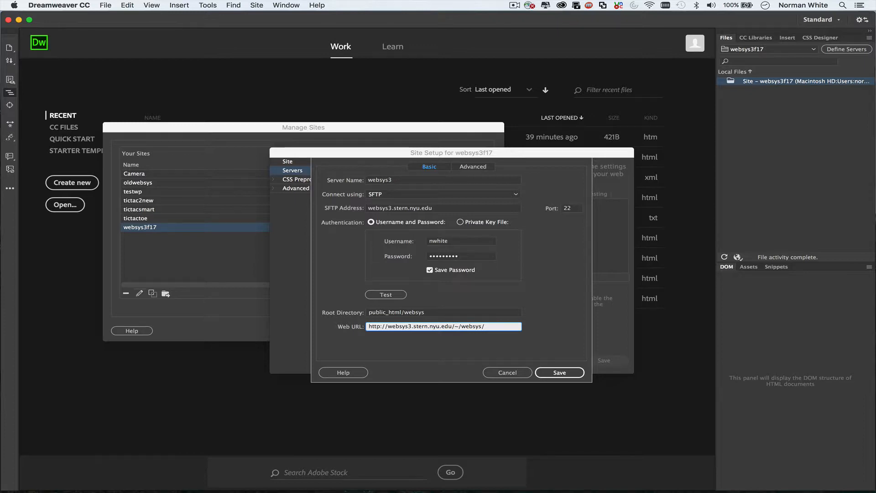
{"action": "left_click", "coordinate": [563, 374]}
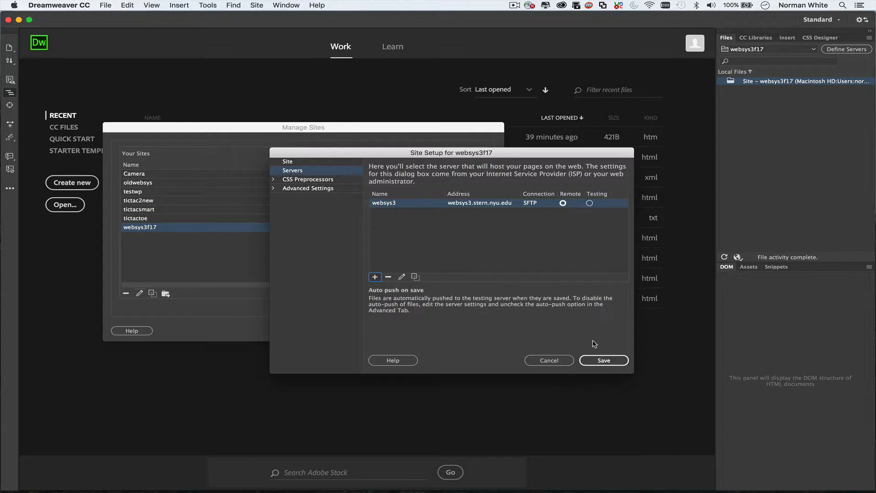
{"action": "left_click", "coordinate": [598, 361]}
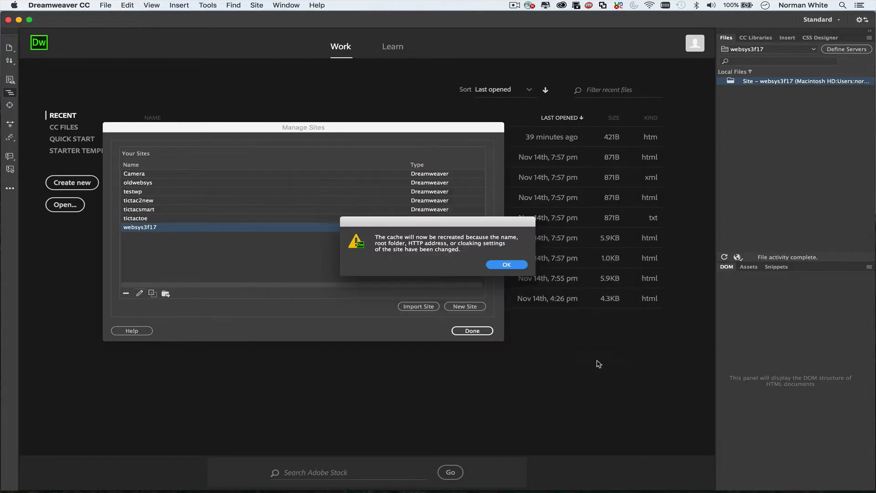
Acknowledge the cache recreation notice and close Manage Sites.
{"action": "left_click", "coordinate": [506, 265]}
{"action": "left_click", "coordinate": [472, 330]}
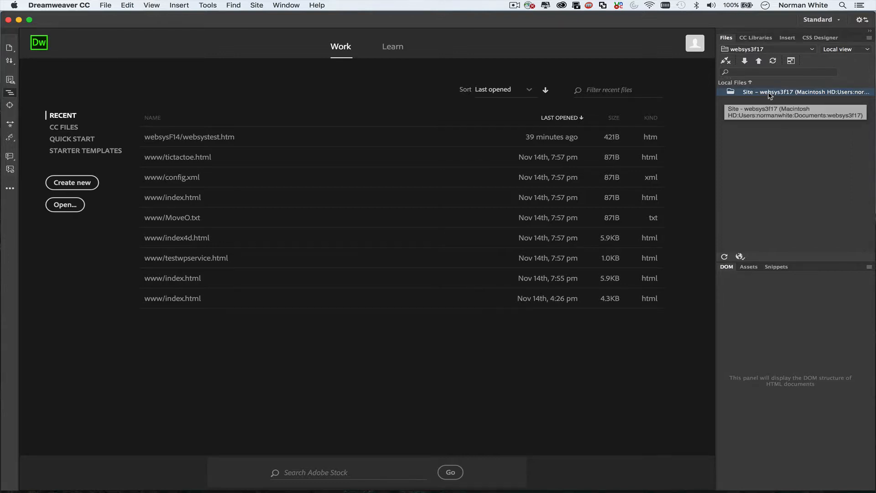
Check the remote websys3 files, then switch the Files panel back to Local view.
{"action": "left_click", "coordinate": [867, 49]}
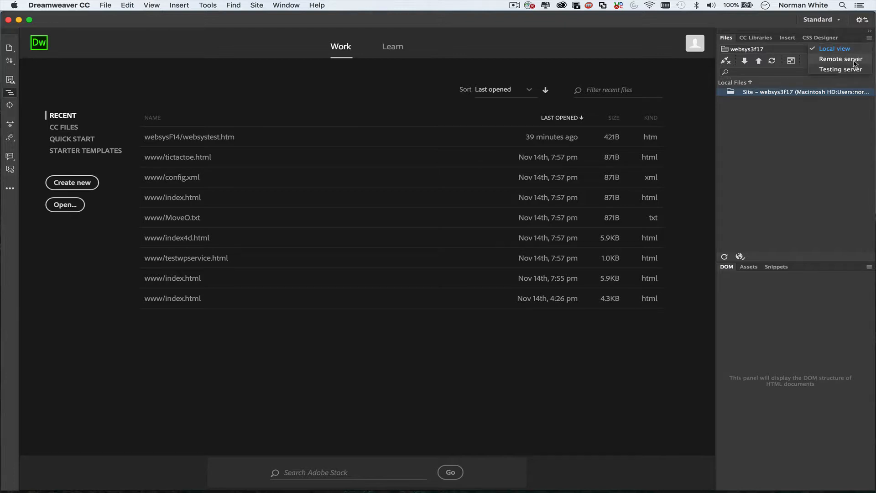
{"action": "left_click", "coordinate": [856, 62]}
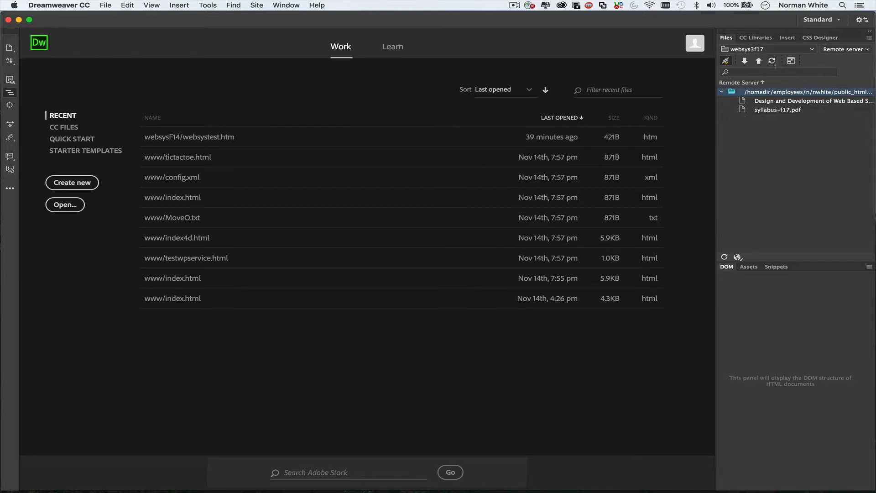
{"action": "left_click", "coordinate": [867, 49]}
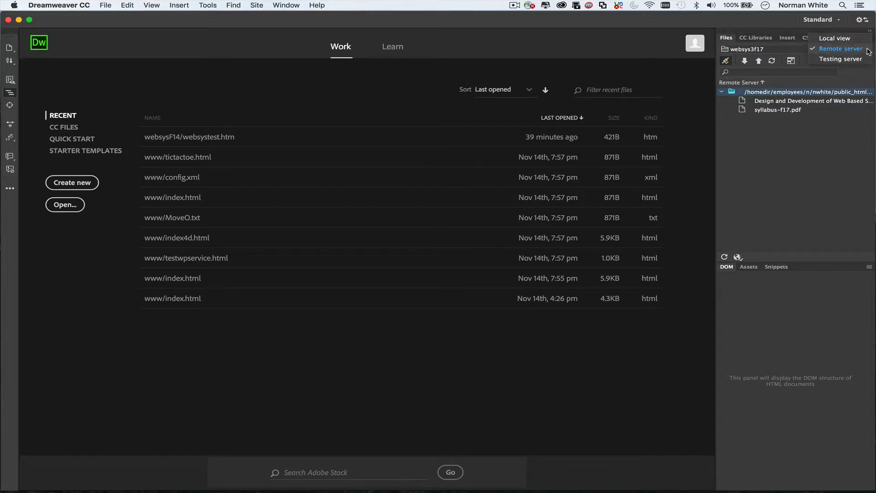
{"action": "left_click", "coordinate": [841, 40]}
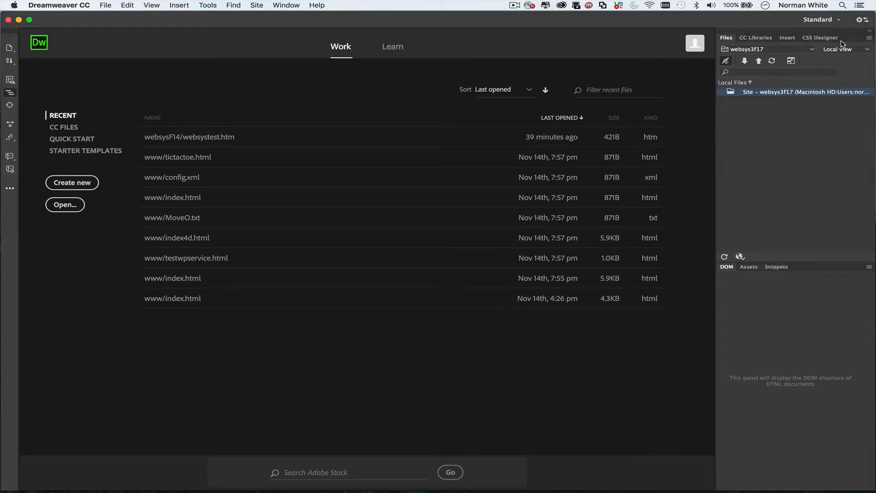
Create a Bootstrap page to add js, fonts and css folders, then close Untitled-1.
{"action": "left_click", "coordinate": [104, 6]}
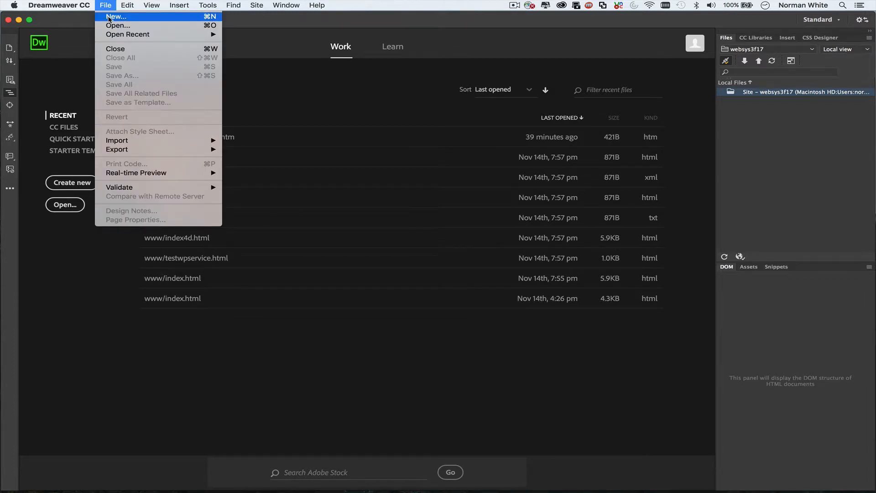
{"action": "left_click", "coordinate": [108, 19]}
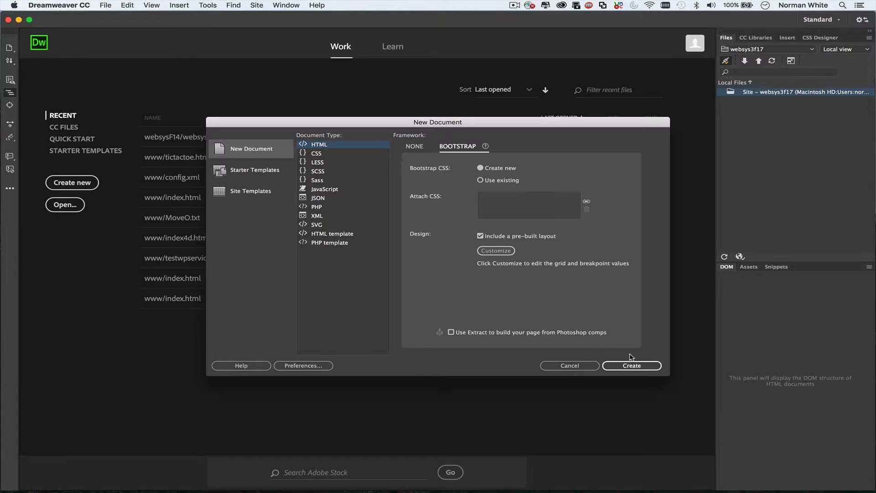
{"action": "left_click", "coordinate": [639, 370]}
{"action": "left_click", "coordinate": [633, 367]}
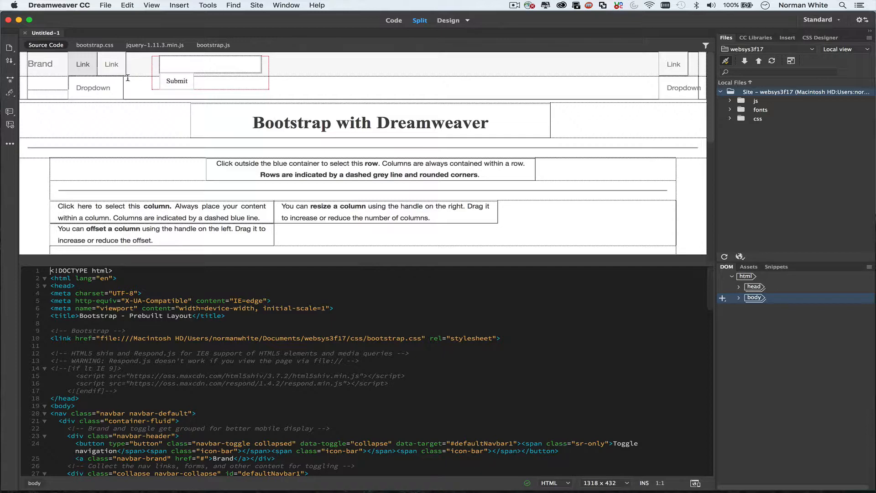
{"action": "left_click", "coordinate": [25, 33]}
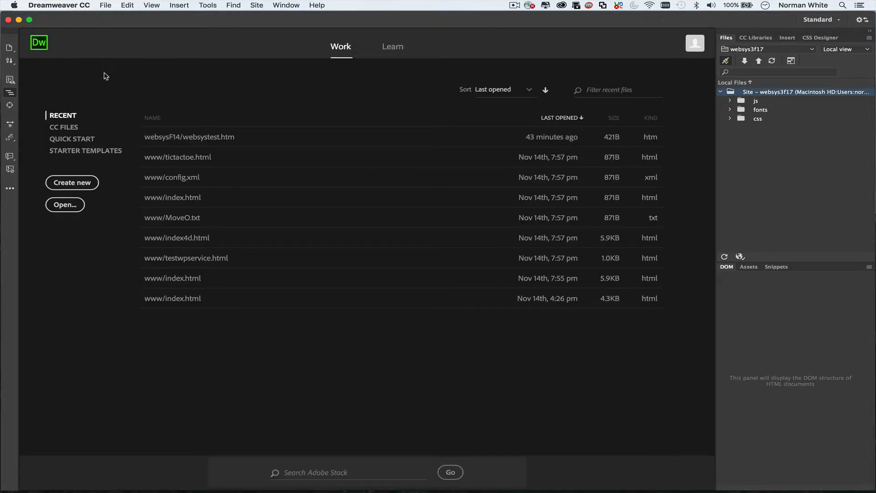
Create a blank HTML5 page with no framework, titled 'New Websys file'.
{"action": "left_click", "coordinate": [105, 5]}
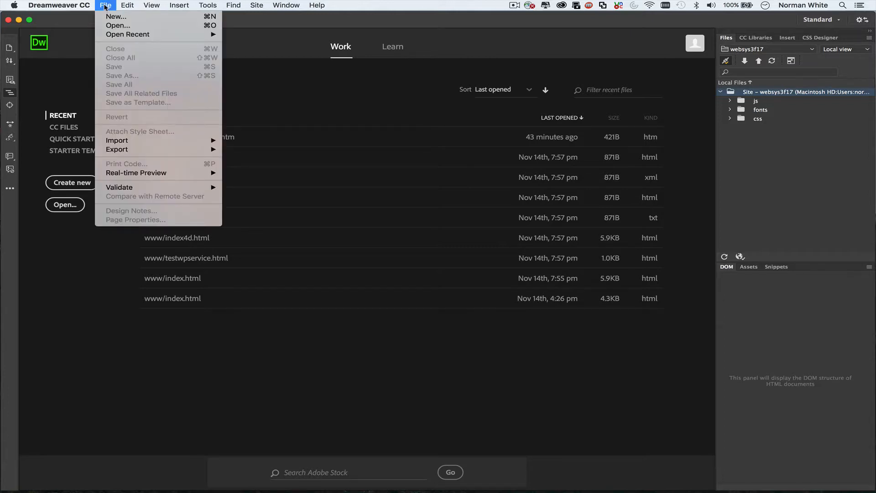
{"action": "left_click", "coordinate": [111, 16]}
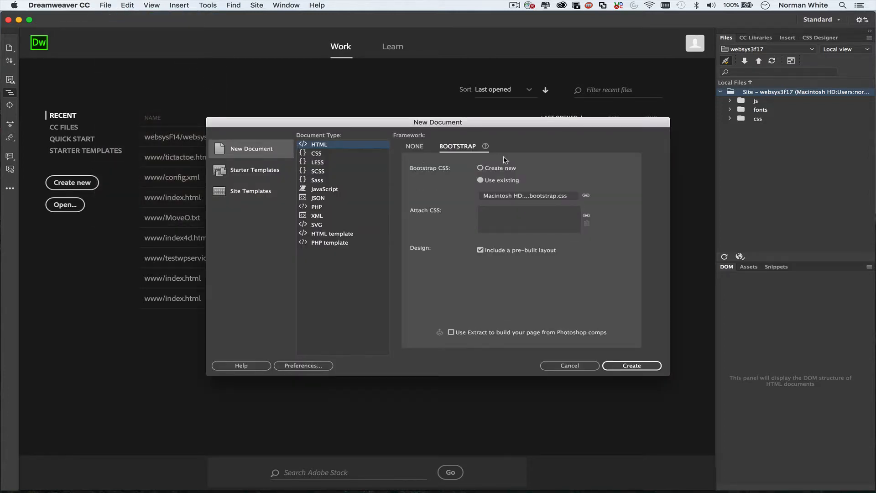
{"action": "left_click", "coordinate": [419, 147]}
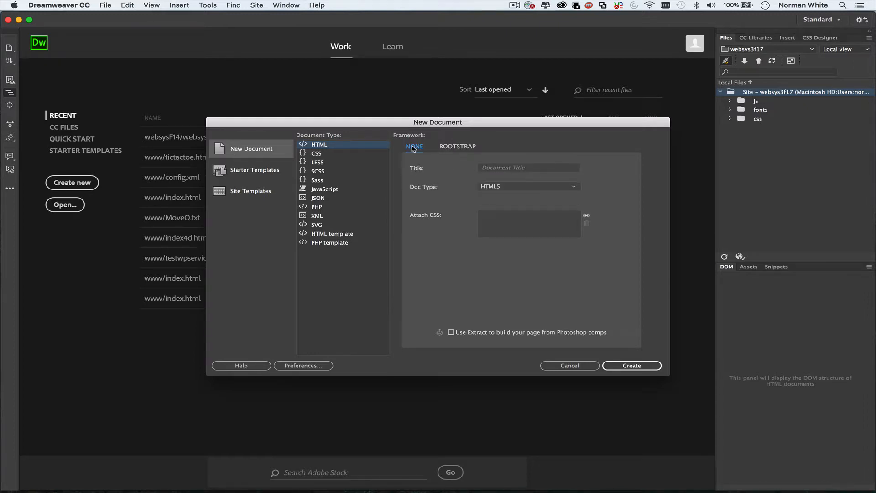
{"action": "left_click", "coordinate": [515, 169]}
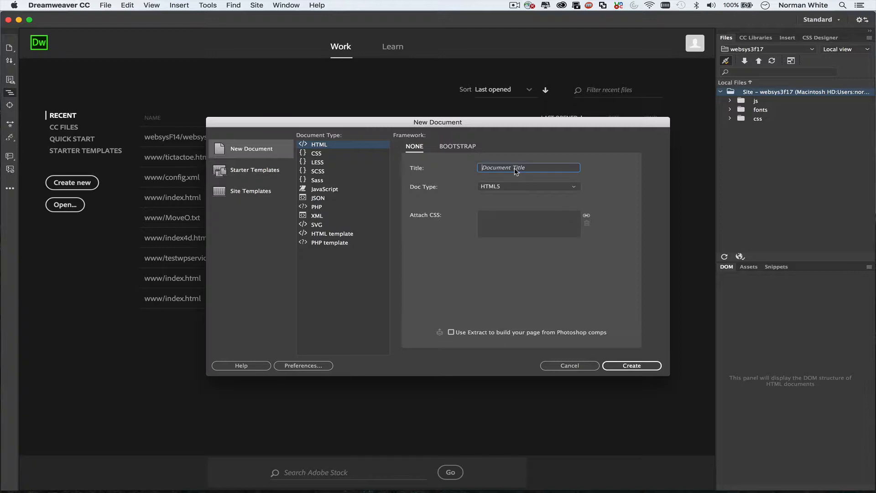
{"action": "type", "text": "New Websts"}
{"action": "key", "text": "BackSpace"}
{"action": "key", "text": "BackSpace"}
{"action": "type", "text": "ys file"}
{"action": "left_click", "coordinate": [619, 366]}
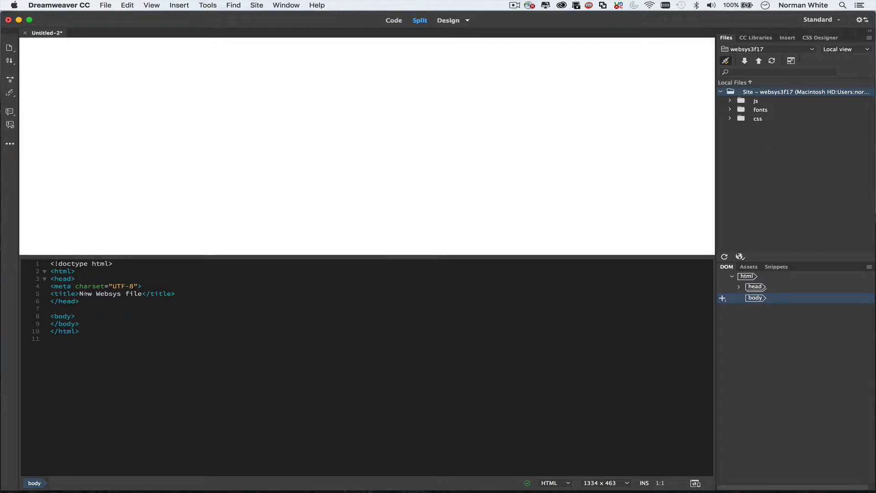
Type 'This is a test of the websys3 server.', 'I want to see if I can publish to the websys3 server.', 'Let's try a test.' as paragraphs.
{"action": "left_click", "coordinate": [86, 92]}
{"action": "type", "text": "This is a test of the "}
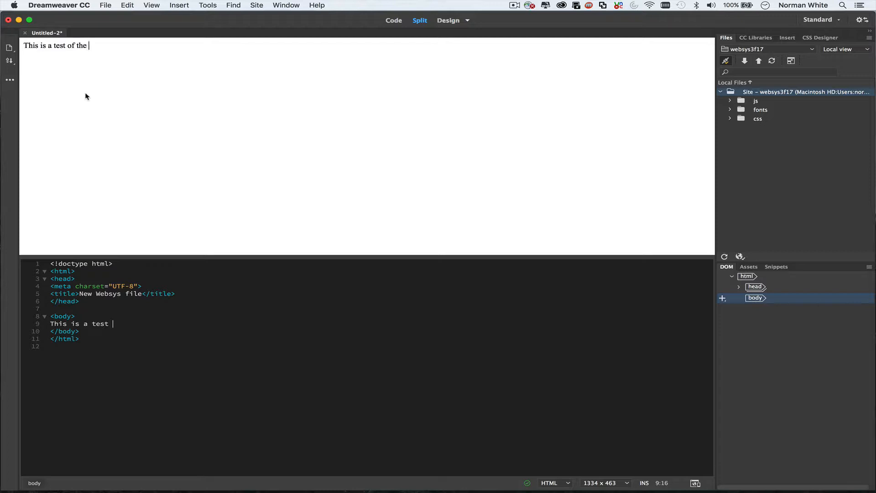
{"action": "type", "text": "websys3 server"}
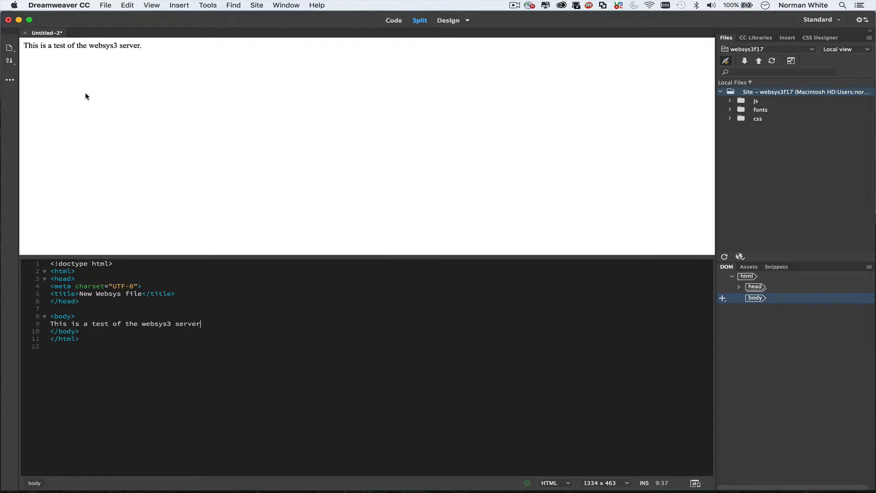
{"action": "type", "text": "."}
{"action": "key", "text": "Return"}
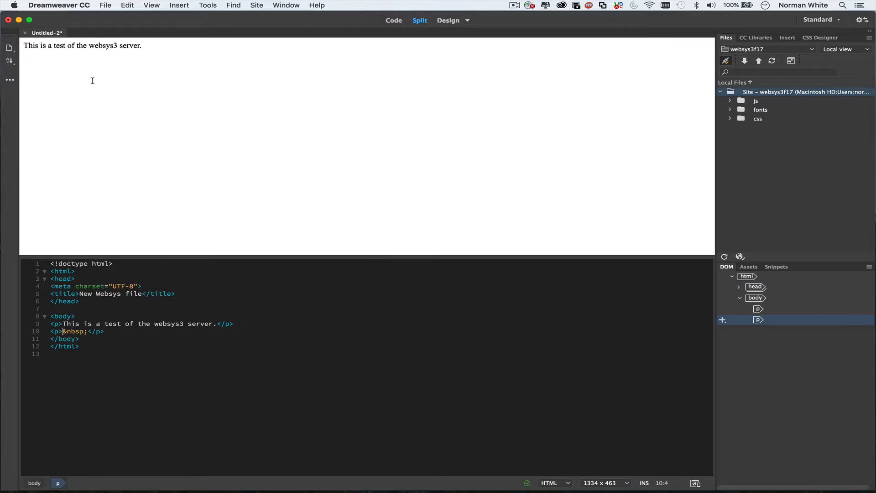
{"action": "type", "text": "I w"}
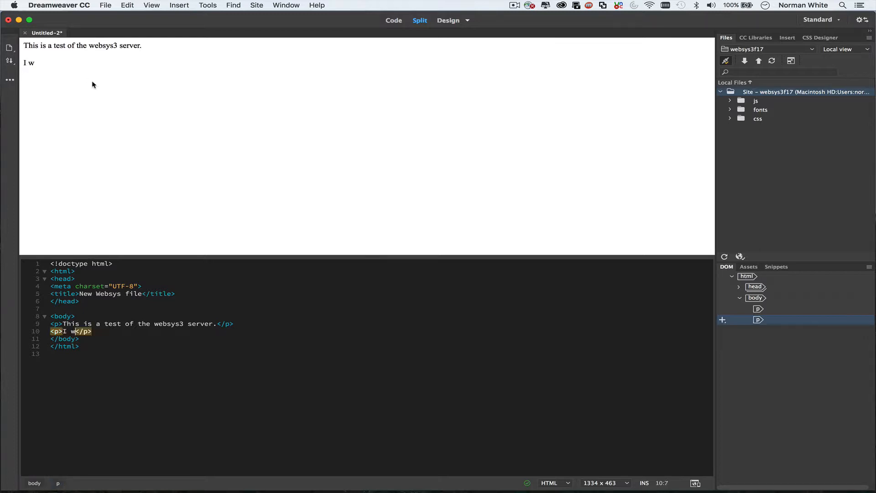
{"action": "type", "text": "ant to see if I can publish to the webs"}
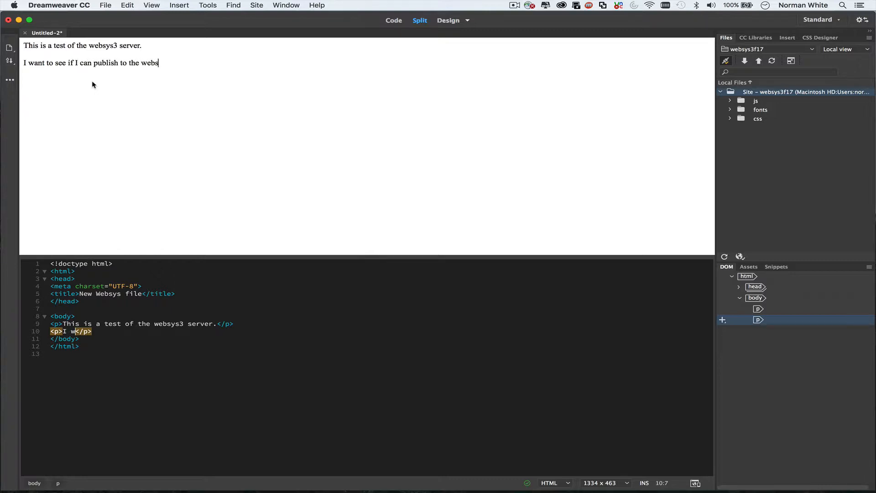
{"action": "type", "text": "ys3 server."}
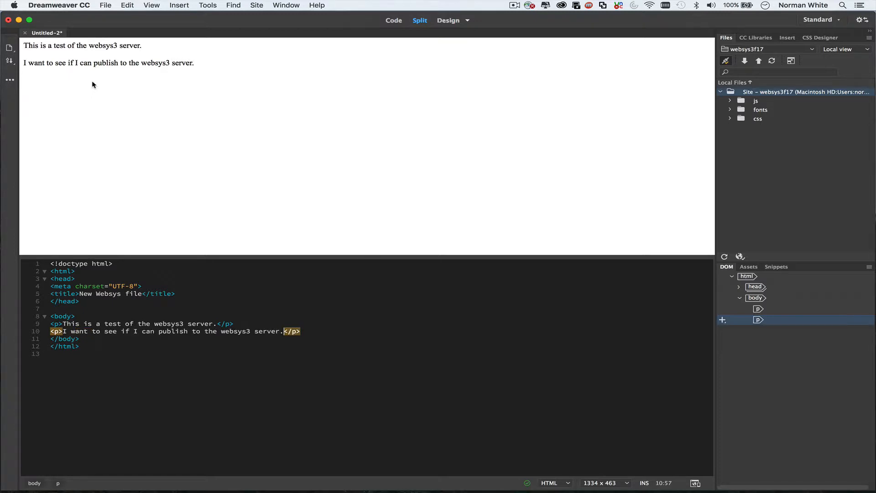
{"action": "key", "text": "Return"}
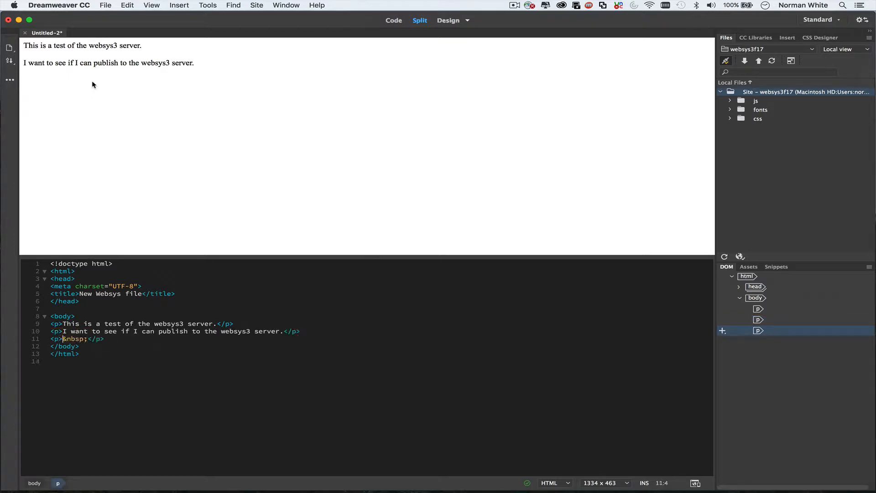
{"action": "type", "text": "Let's try a test"}
{"action": "type", "text": "."}
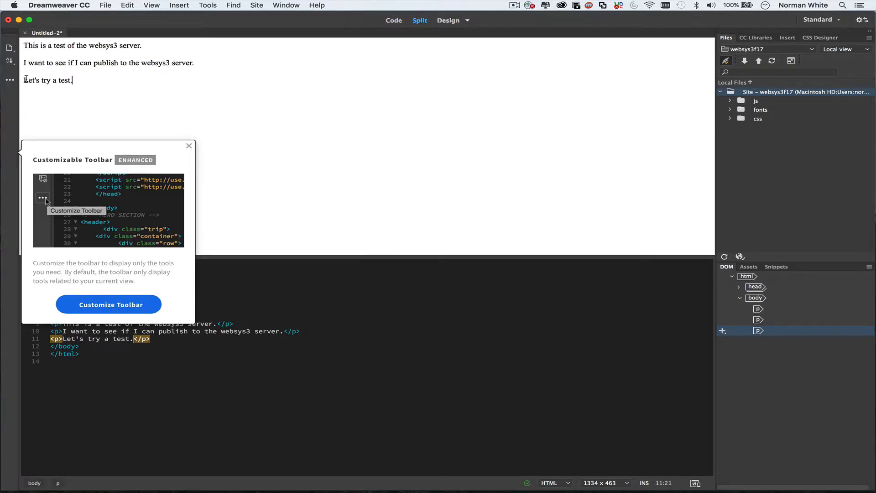
Format the line 'Let's try a test.' as Heading 1 via the Paragraph Format menu.
{"action": "left_click", "coordinate": [189, 145]}
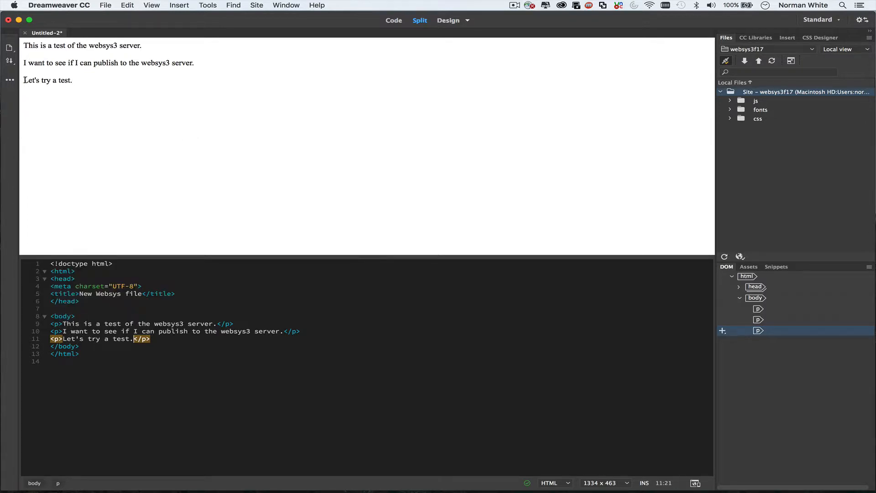
{"action": "left_click_drag", "start_coordinate": [24, 80], "coordinate": [86, 80]}
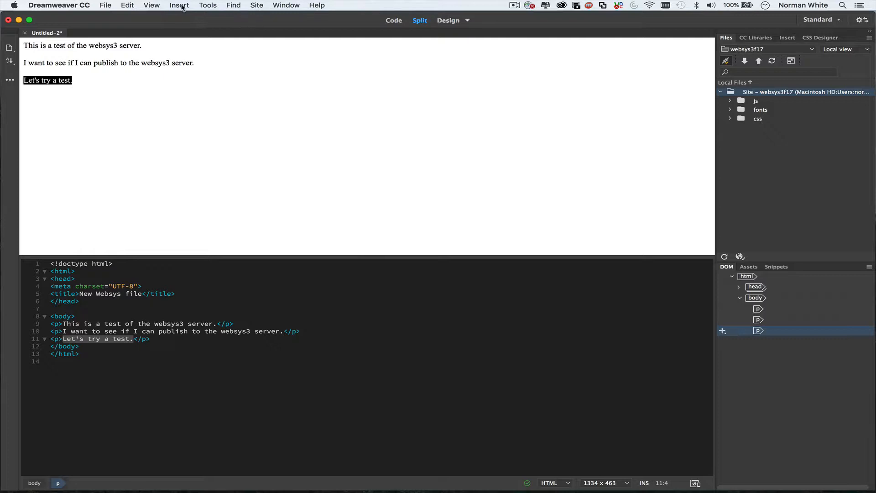
{"action": "right_click", "coordinate": [55, 84]}
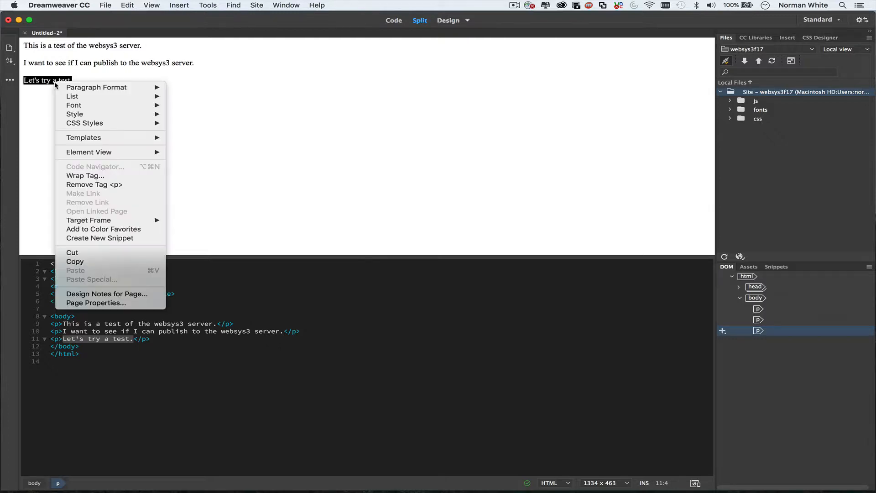
{"action": "mouse_move", "coordinate": [84, 90]}
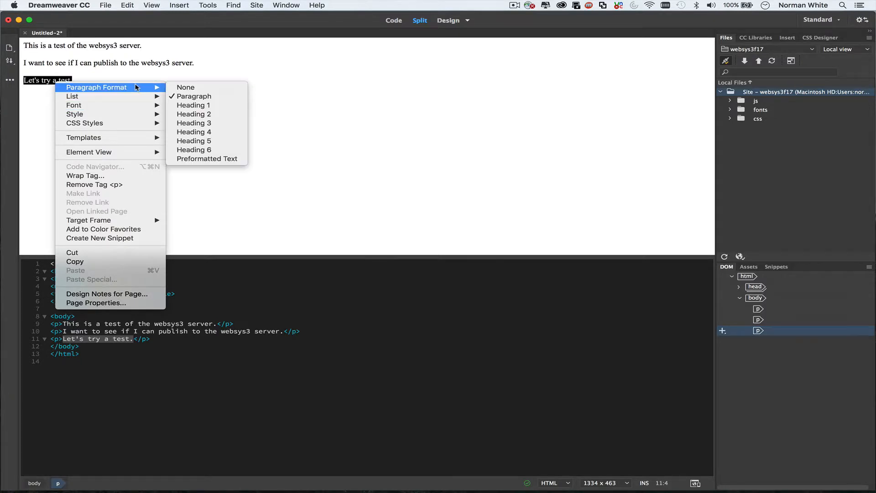
{"action": "left_click", "coordinate": [208, 106]}
{"action": "left_click", "coordinate": [243, 147]}
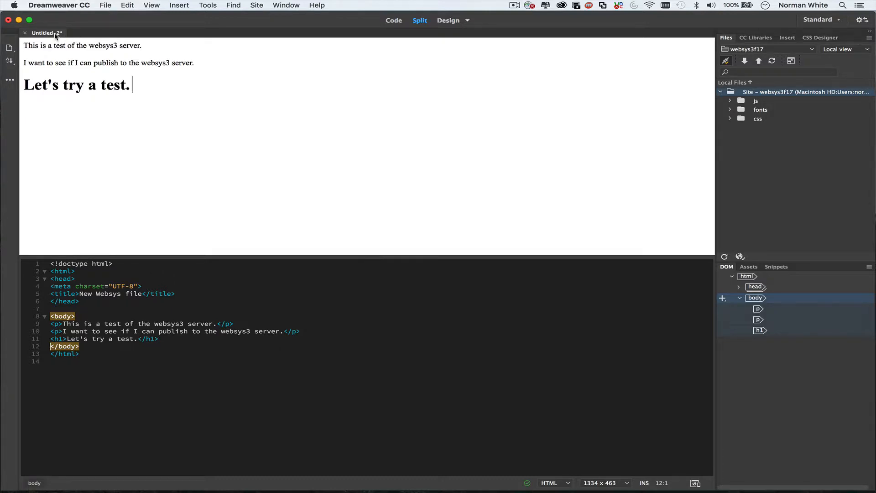
Save the page as test1.html and Put it to the websys3 remote server.
{"action": "left_click", "coordinate": [107, 6]}
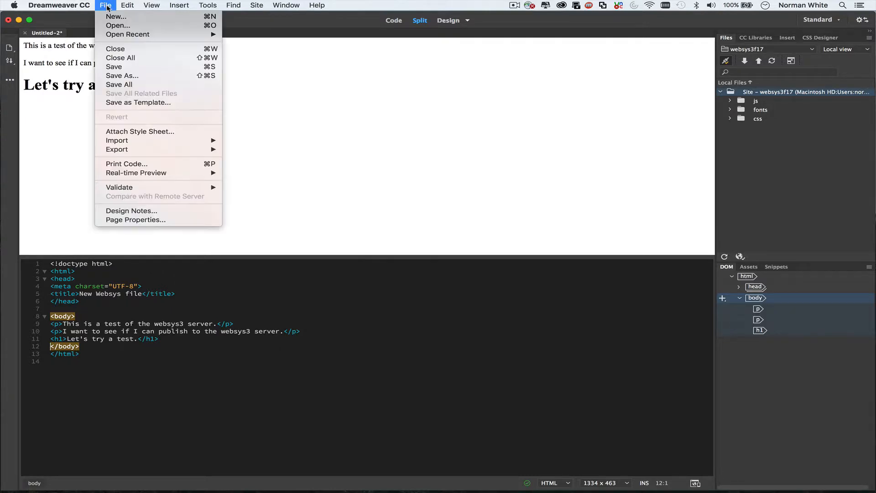
{"action": "left_click", "coordinate": [112, 69]}
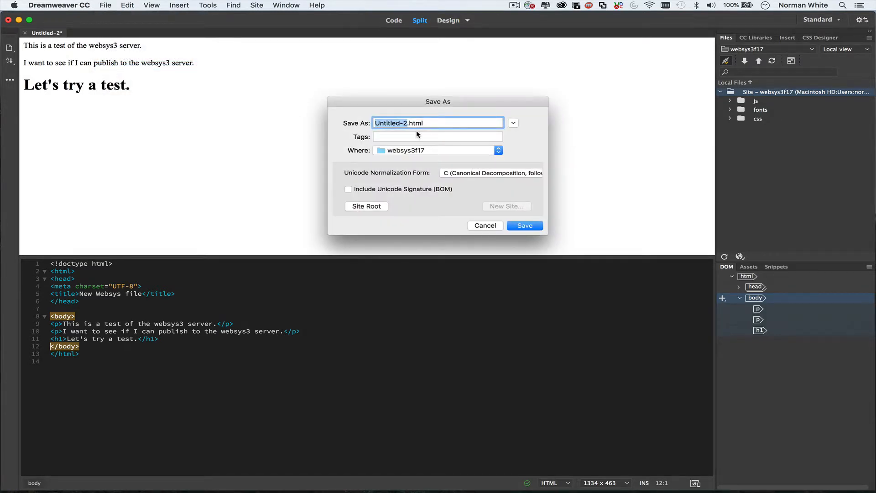
{"action": "type", "text": "test1"}
{"action": "left_click", "coordinate": [521, 225]}
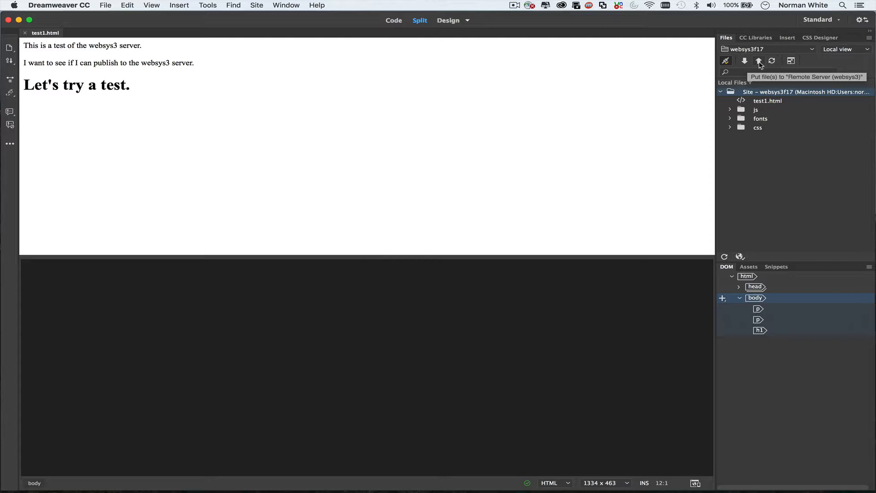
{"action": "left_click", "coordinate": [772, 101]}
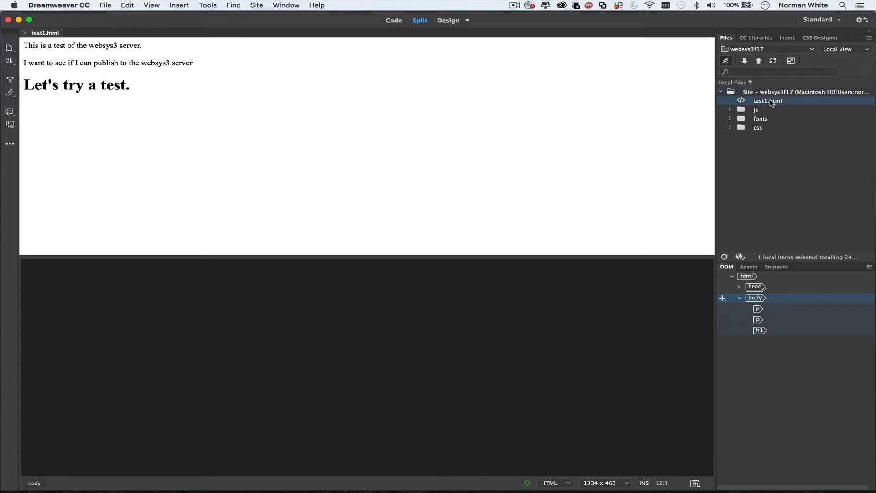
{"action": "left_click", "coordinate": [760, 61]}
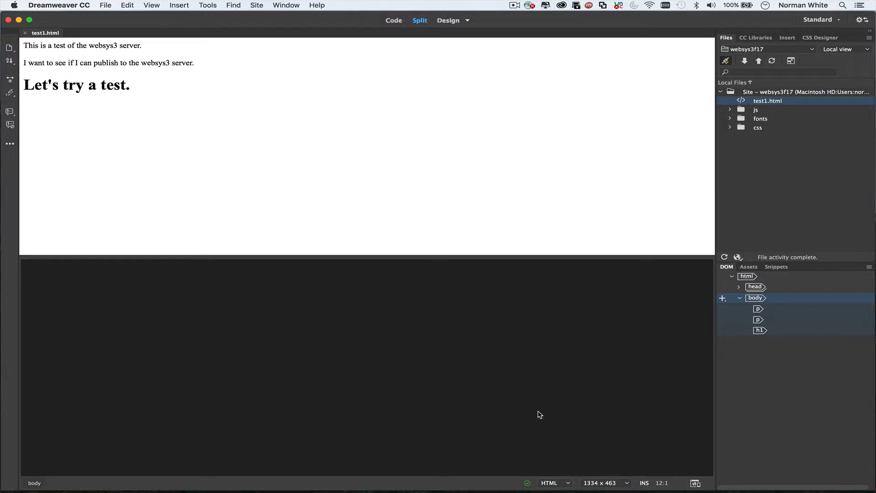
In Firefox, browse to the websys directory on websys3.stern.nyu.edu and open test1.html.
{"action": "mouse_move", "coordinate": [513, 488]}
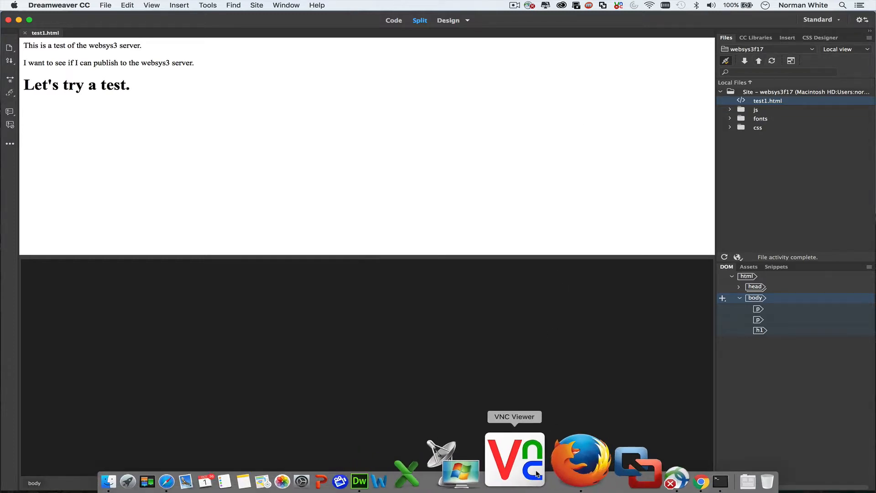
{"action": "left_click", "coordinate": [554, 455]}
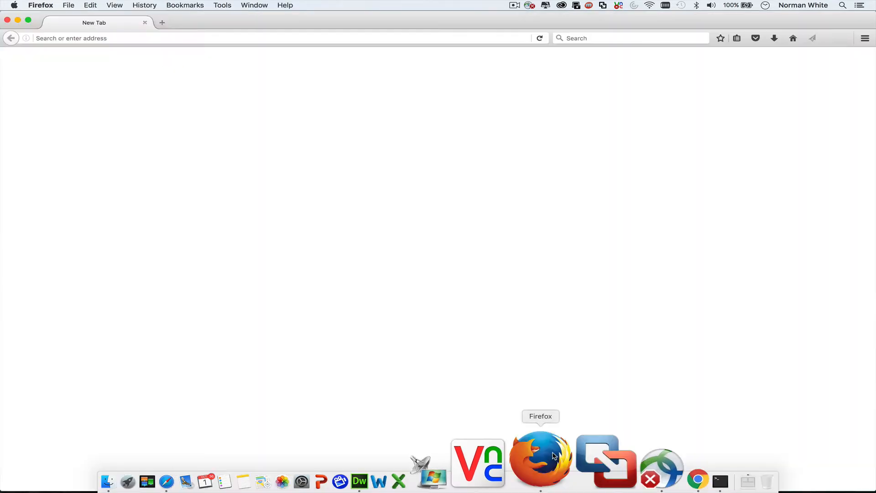
{"action": "left_click", "coordinate": [272, 36]}
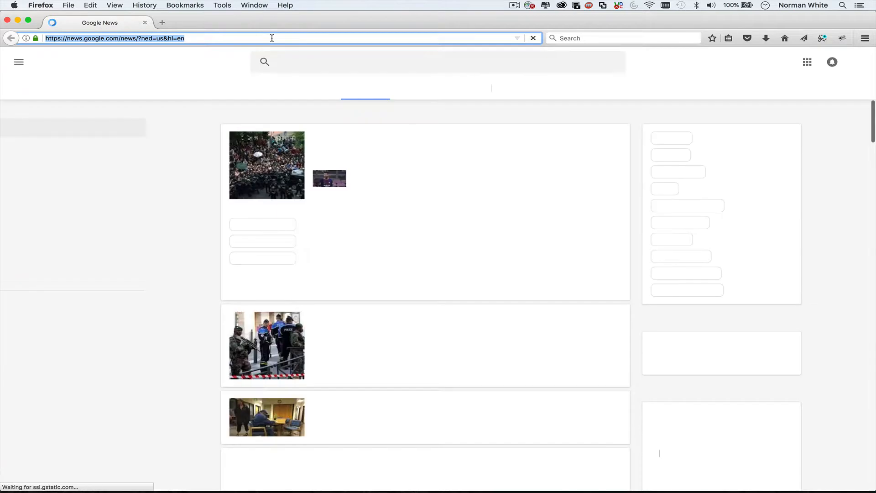
{"action": "key", "text": "BackSpace"}
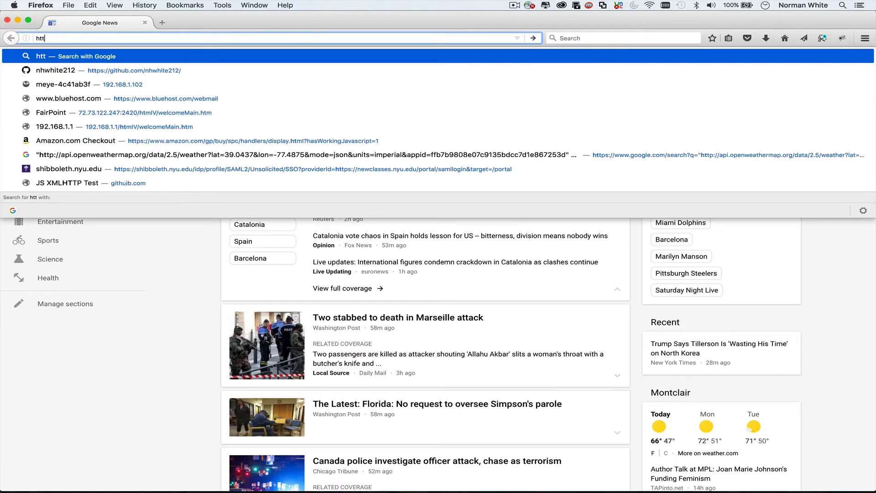
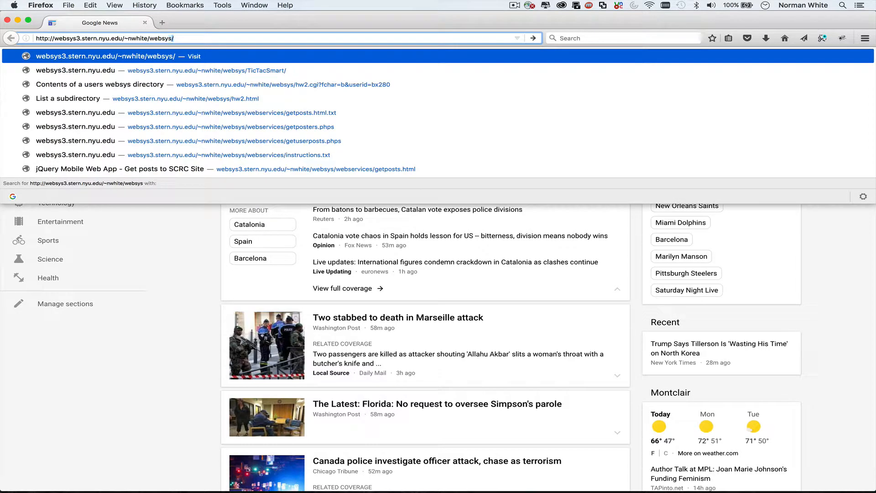
{"action": "key", "text": "Return"}
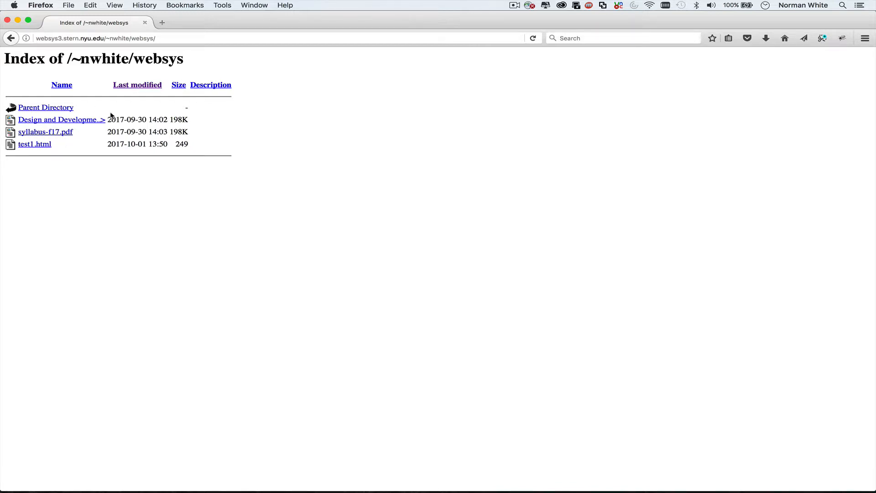
{"action": "left_click", "coordinate": [36, 145]}
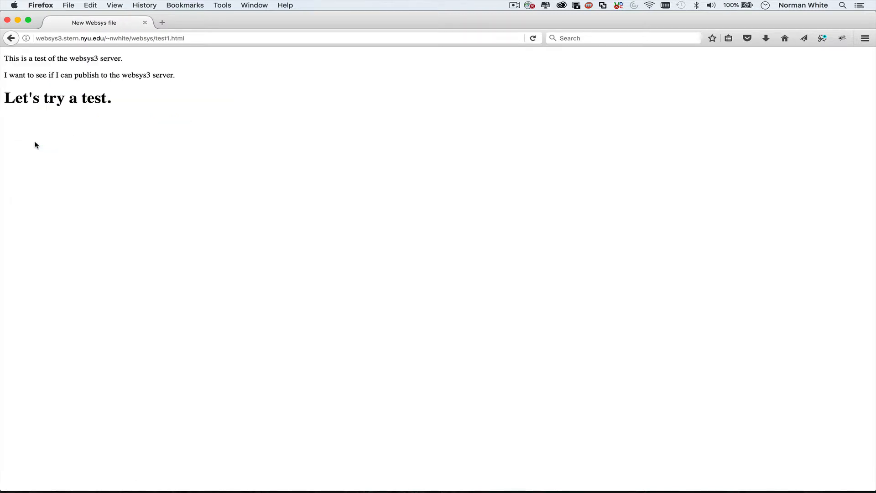
{"action": "mouse_move", "coordinate": [231, 491]}
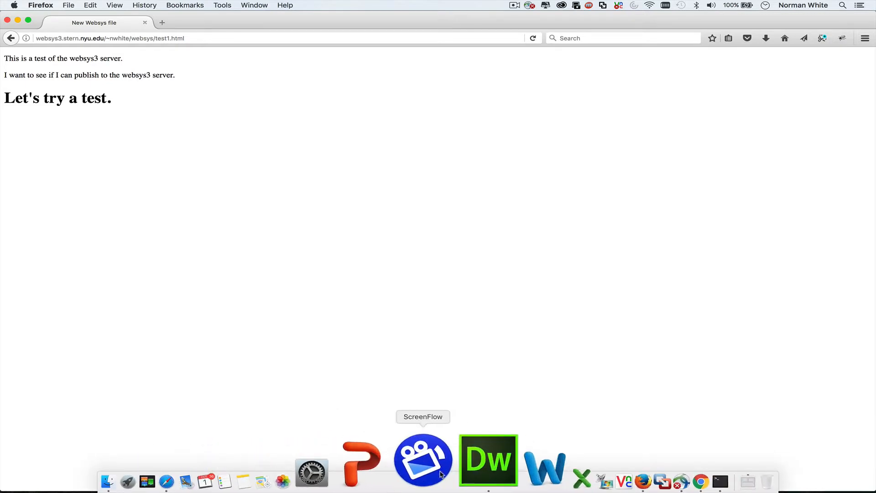
Add a new paragraph 'And make a change...' below the heading.
{"action": "left_click", "coordinate": [454, 469]}
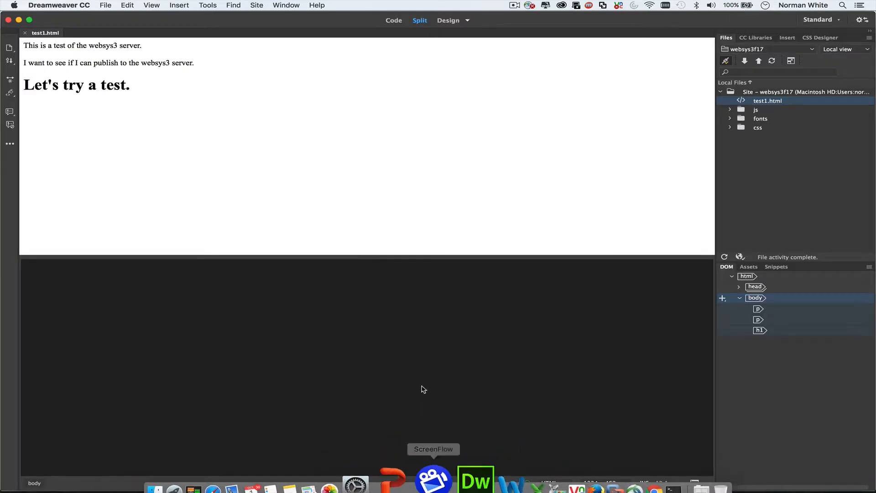
{"action": "left_click", "coordinate": [140, 89]}
{"action": "key", "text": "Return"}
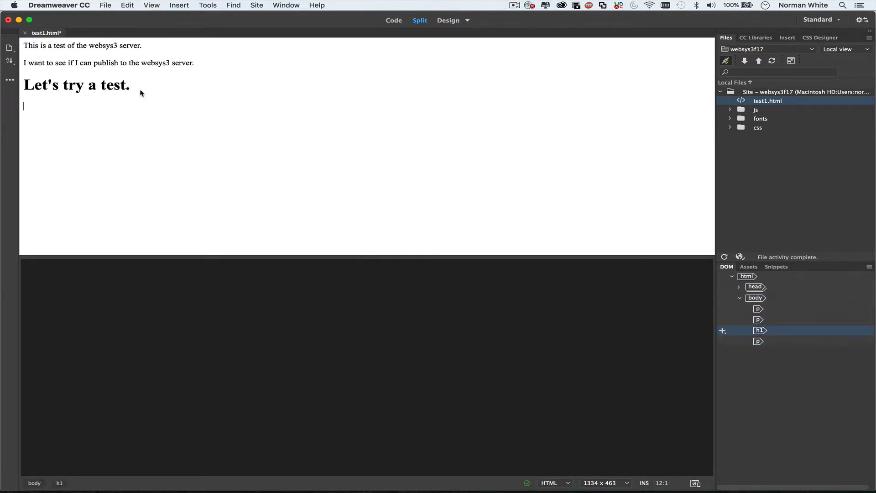
{"action": "type", "text": "And m"}
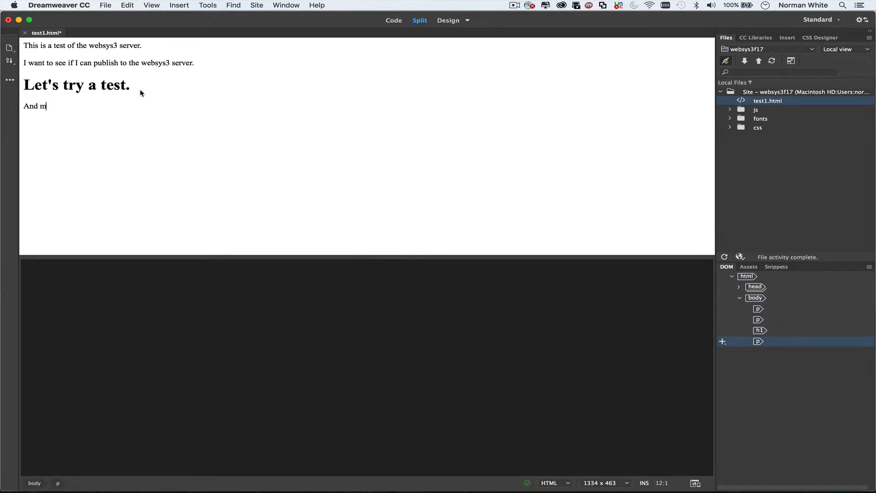
{"action": "type", "text": "ake a change..."}
Save test1.html and upload the updated file to the server.
{"action": "left_click", "coordinate": [106, 5]}
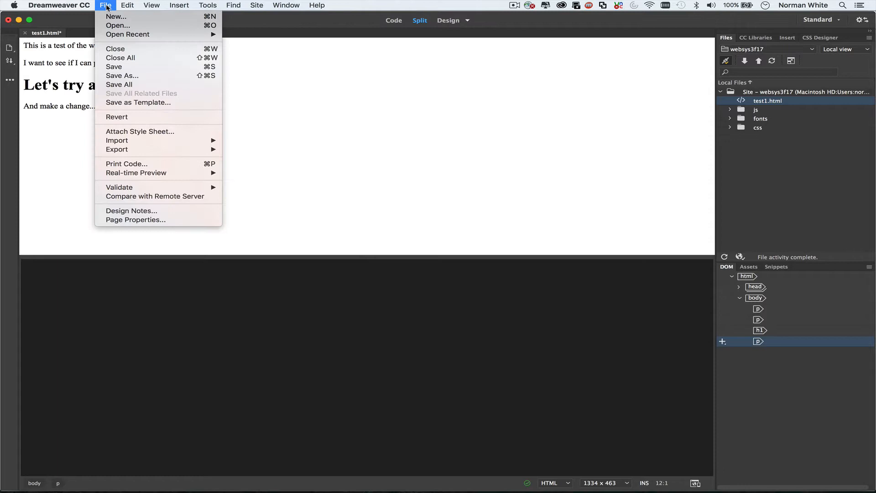
{"action": "left_click", "coordinate": [115, 67]}
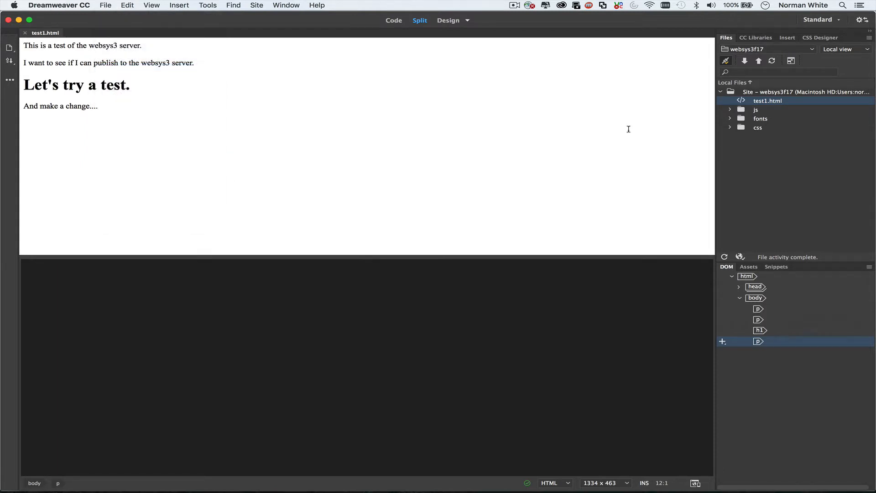
{"action": "left_click", "coordinate": [759, 61]}
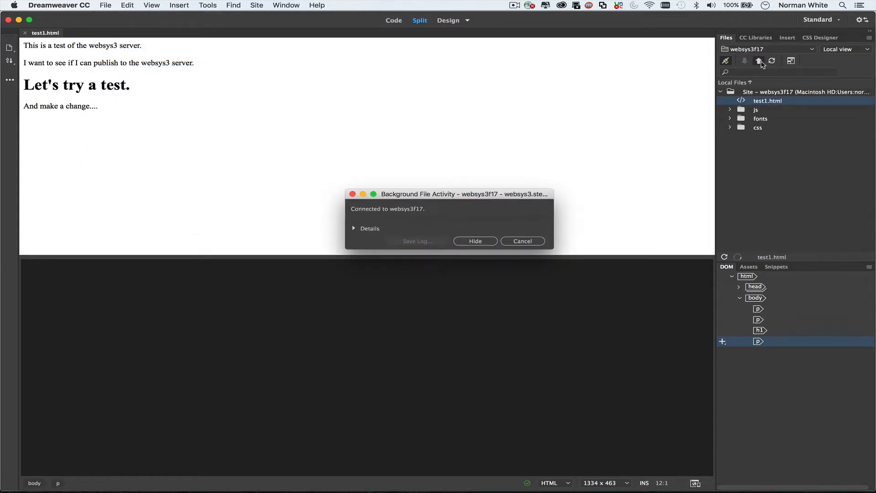
Reload test1.html in Firefox so the new 'And make a change...' line shows.
{"action": "mouse_move", "coordinate": [514, 488]}
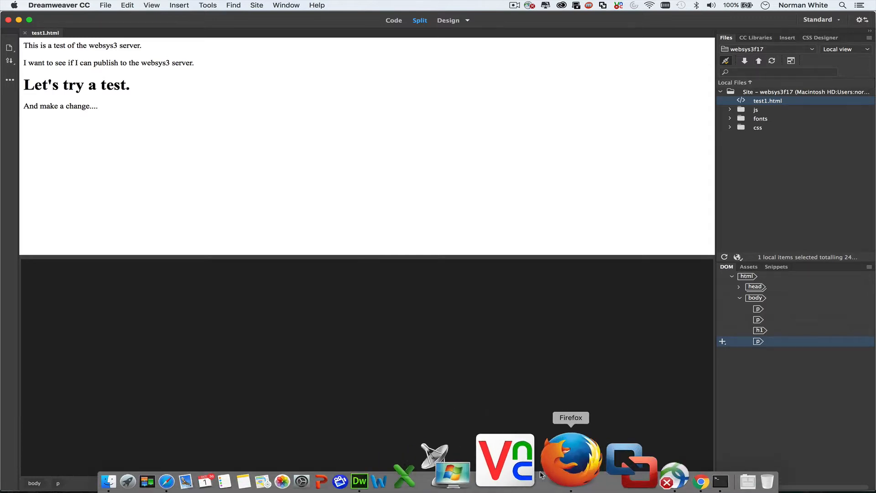
{"action": "left_click", "coordinate": [547, 461]}
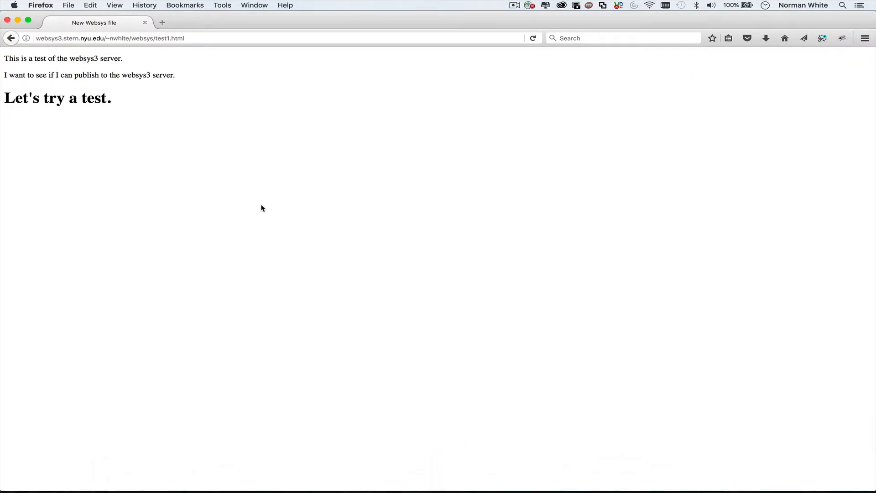
{"action": "left_click", "coordinate": [532, 38]}
{"action": "mouse_move", "coordinate": [289, 474]}
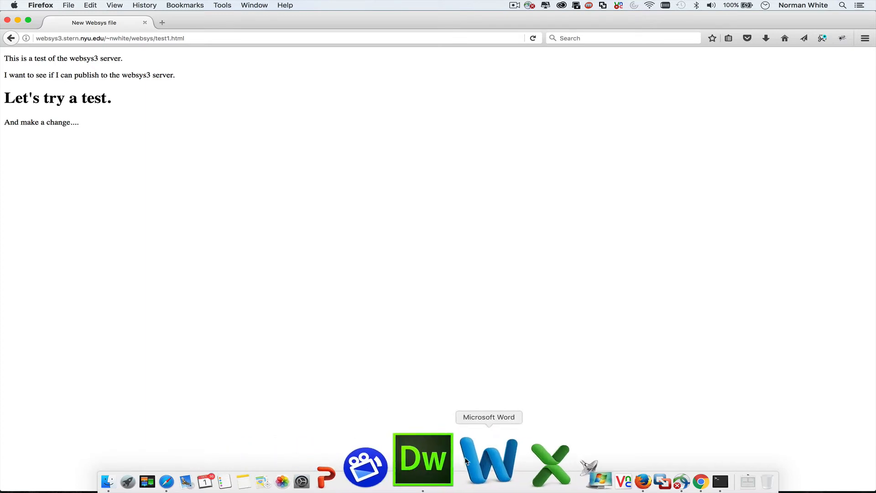
Return to Dreamweaver and open the Insert menu.
{"action": "left_click", "coordinate": [456, 462]}
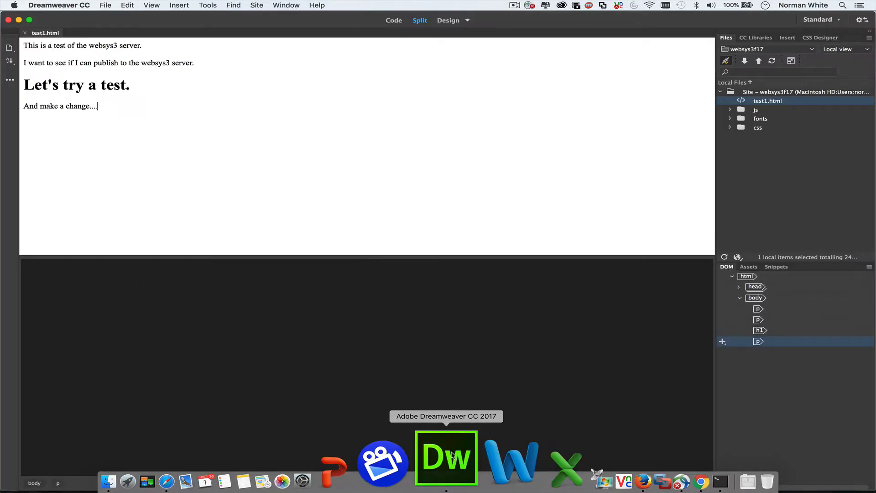
{"action": "left_click", "coordinate": [186, 5]}
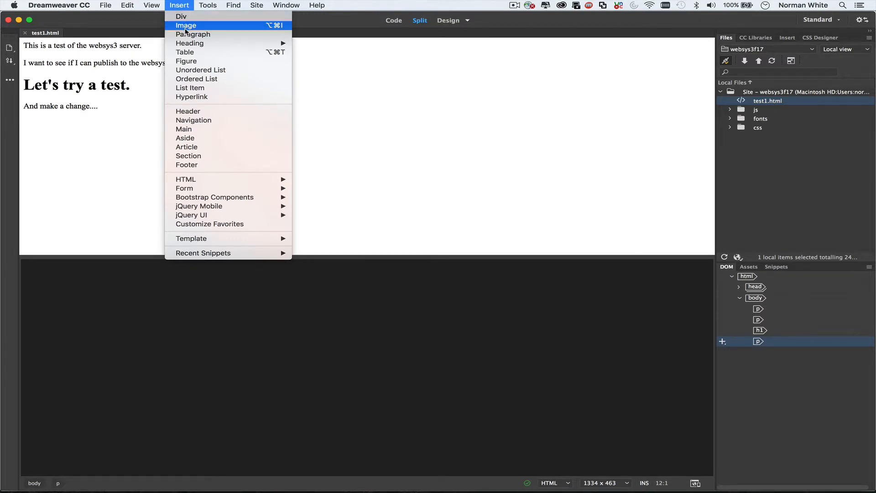
{"action": "mouse_move", "coordinate": [188, 46]}
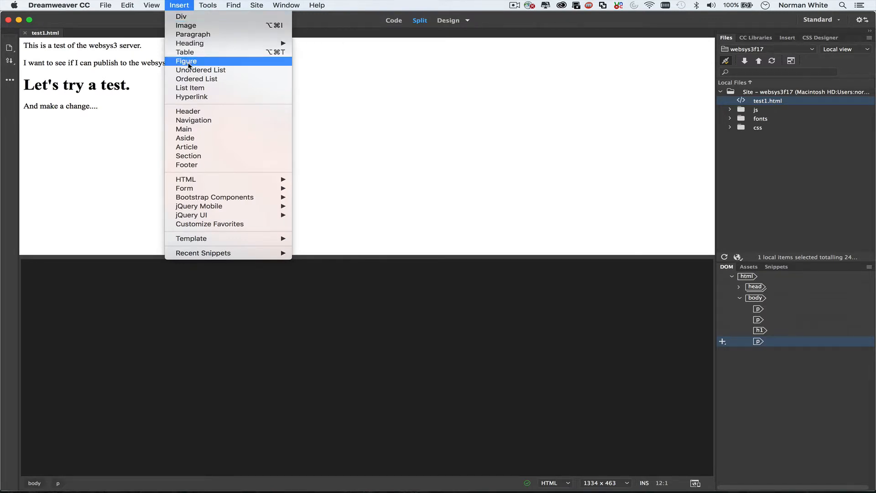